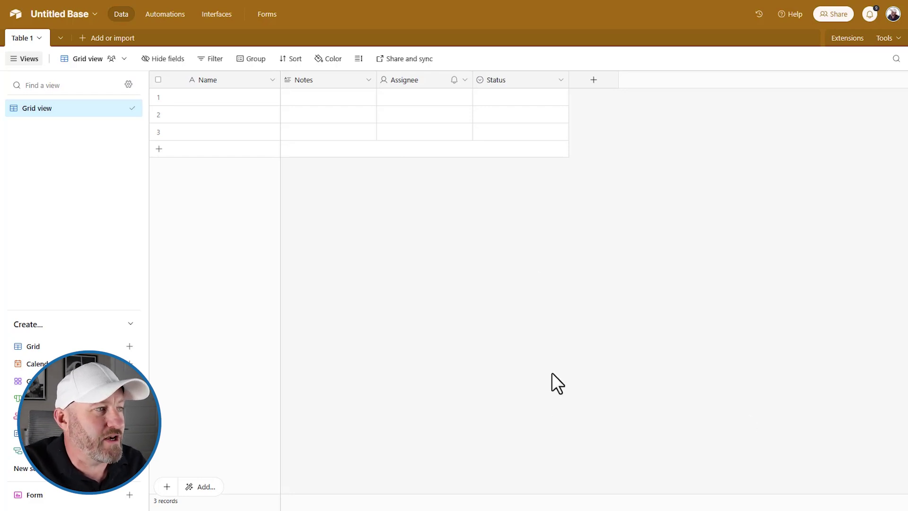
Open the base's Automations page from the Table 1 grid
{"action": "left_click", "coordinate": [163, 15]}
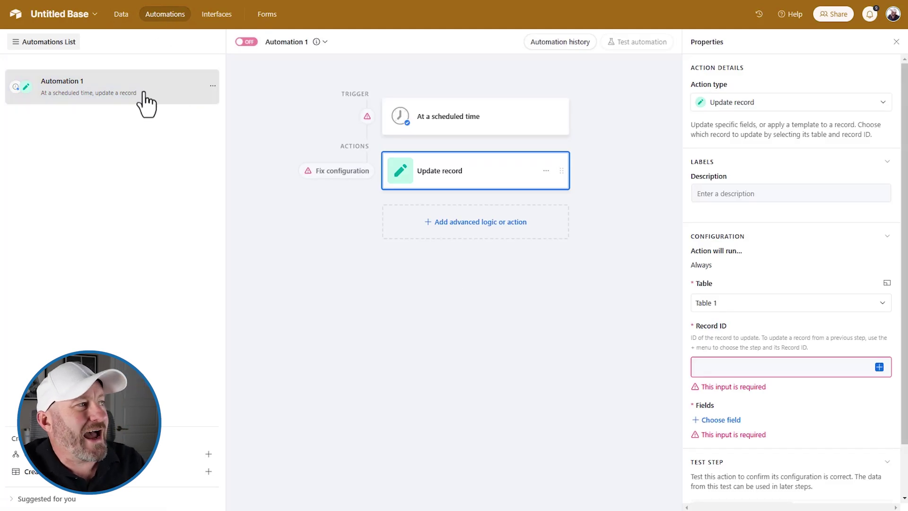
Inspect Automation 1's scheduled trigger and Update record action, opening the data picker for Record ID
{"action": "left_click", "coordinate": [479, 130]}
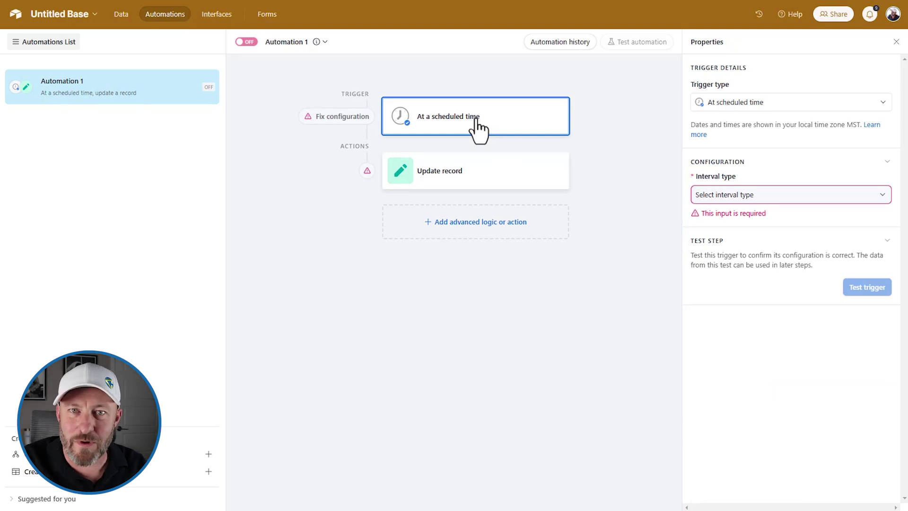
{"action": "left_click", "coordinate": [510, 183]}
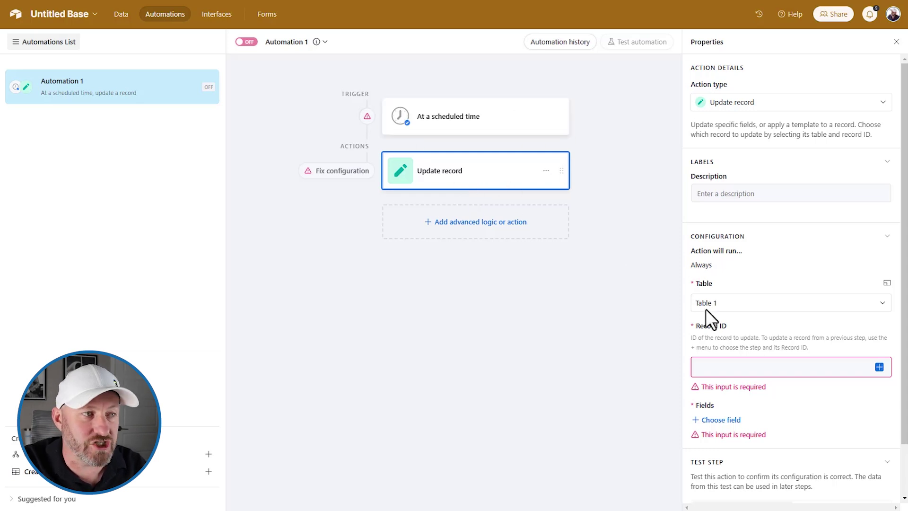
{"action": "left_click", "coordinate": [754, 372]}
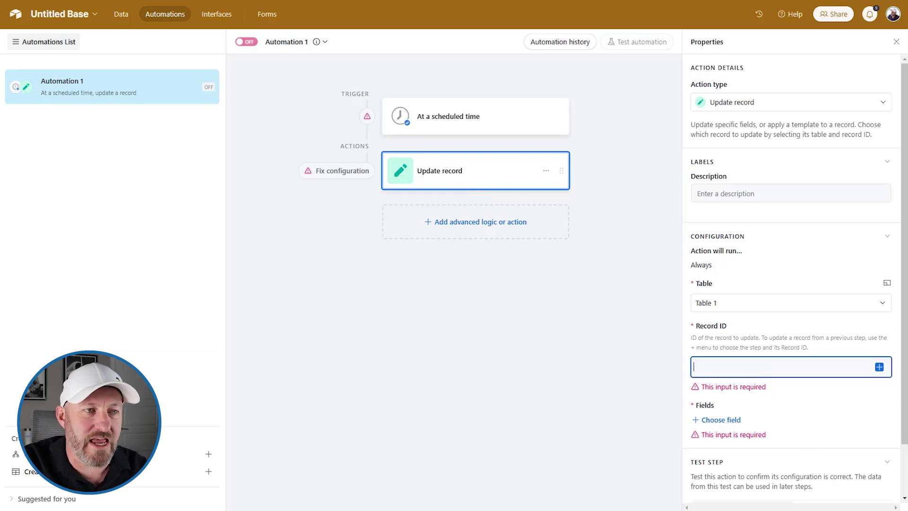
{"action": "left_click", "coordinate": [878, 367]}
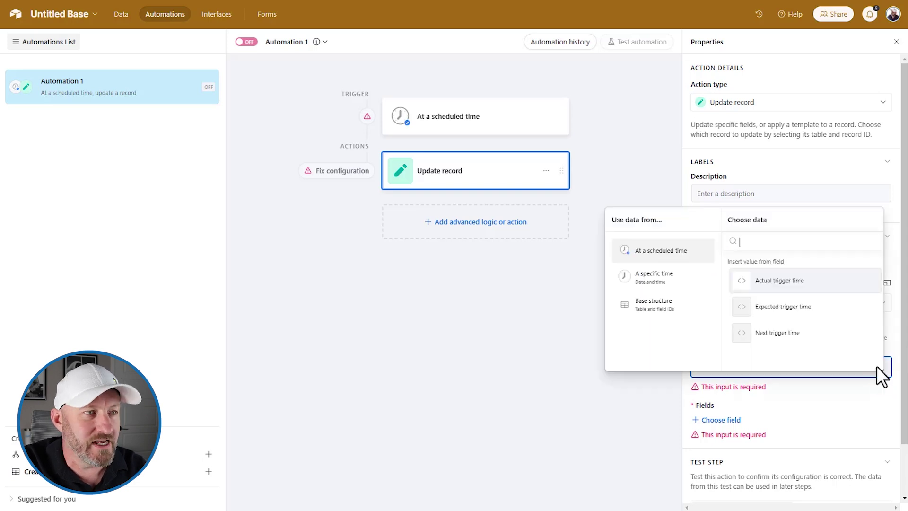
Compare the specific-time and scheduled-time values in the data picker, then return to the Table 1 grid
{"action": "left_click", "coordinate": [694, 293]}
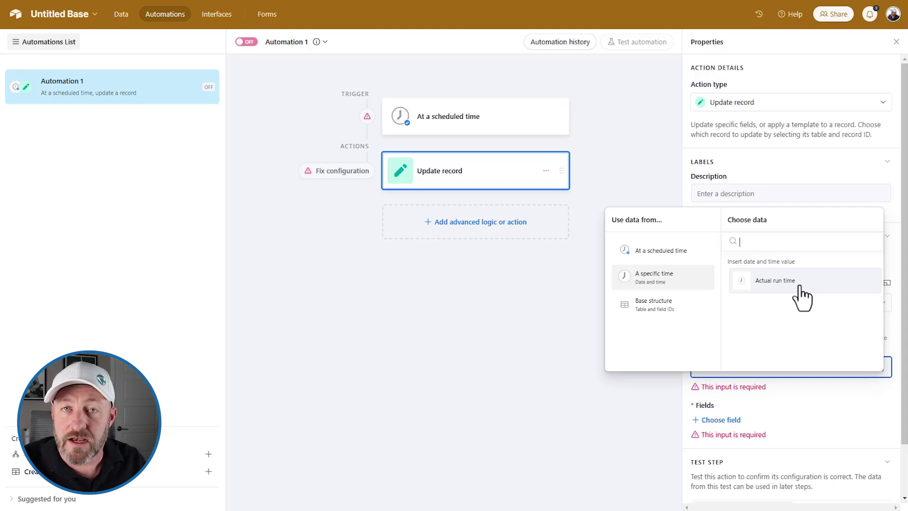
{"action": "left_click", "coordinate": [654, 257]}
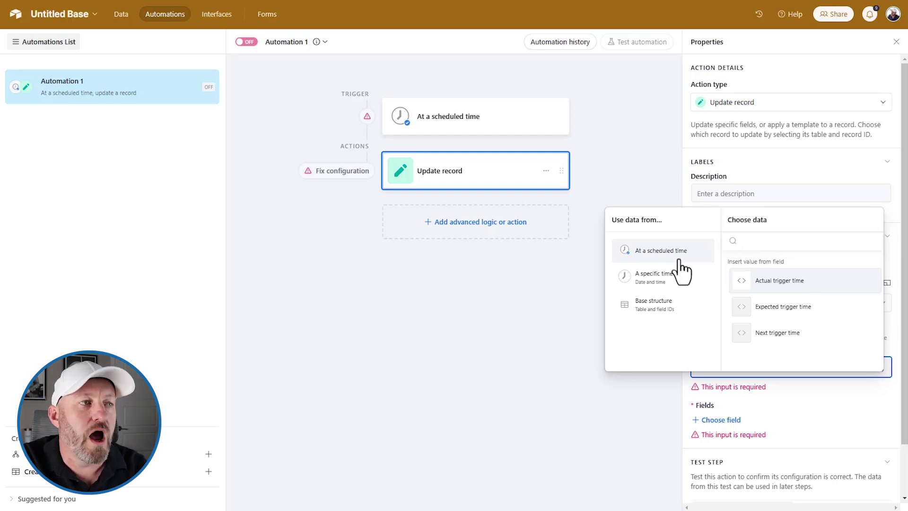
{"action": "left_click", "coordinate": [662, 286]}
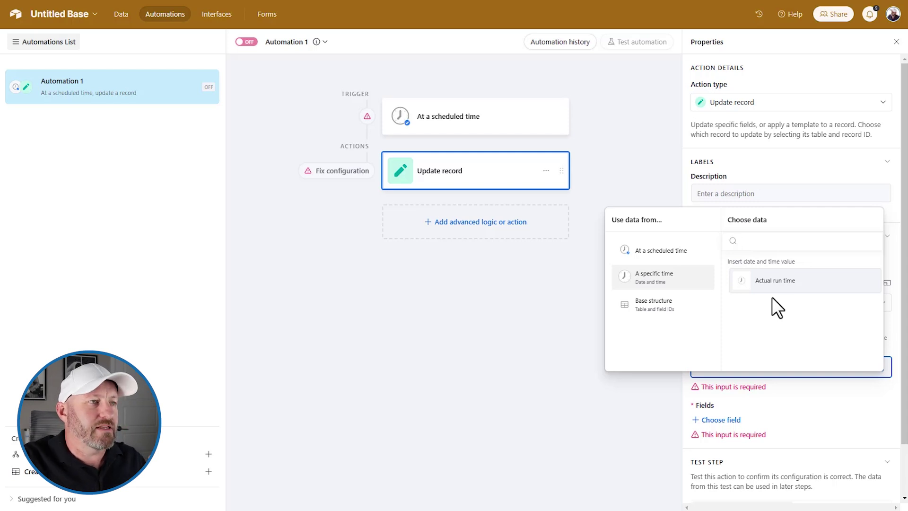
{"action": "left_click", "coordinate": [122, 15]}
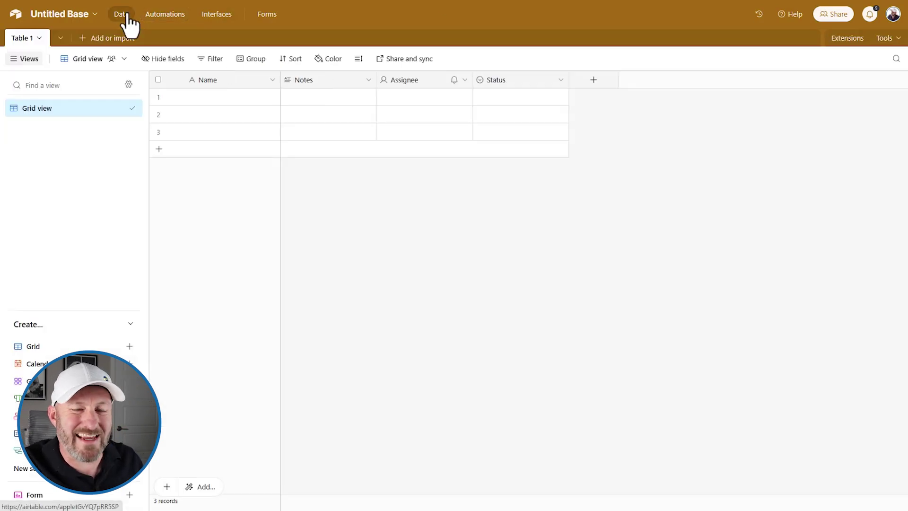
Rename Table 1 to 'Projects'
{"action": "double_click", "coordinate": [26, 39]}
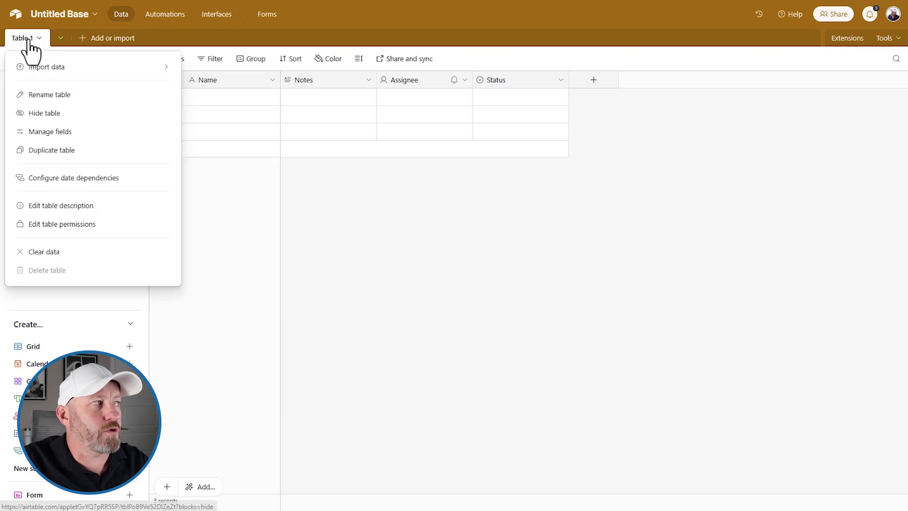
{"action": "type", "text": "Projects"}
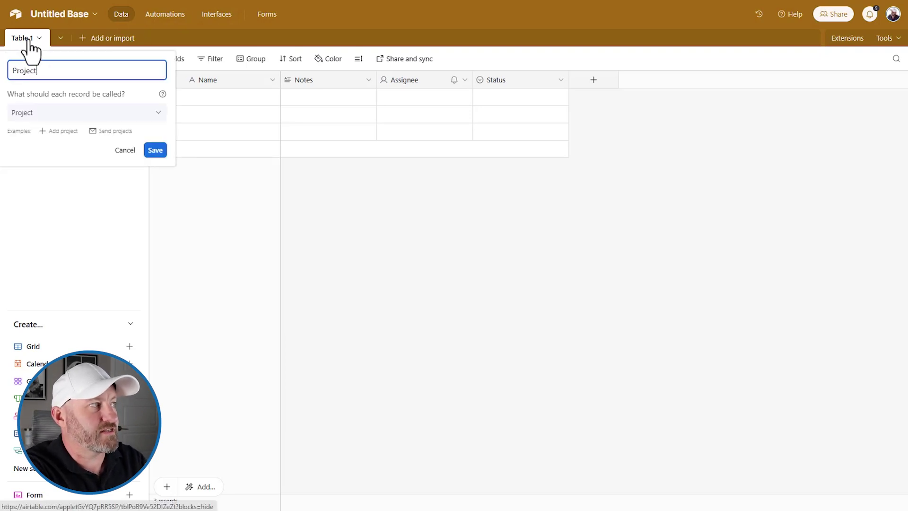
{"action": "key", "text": "Return"}
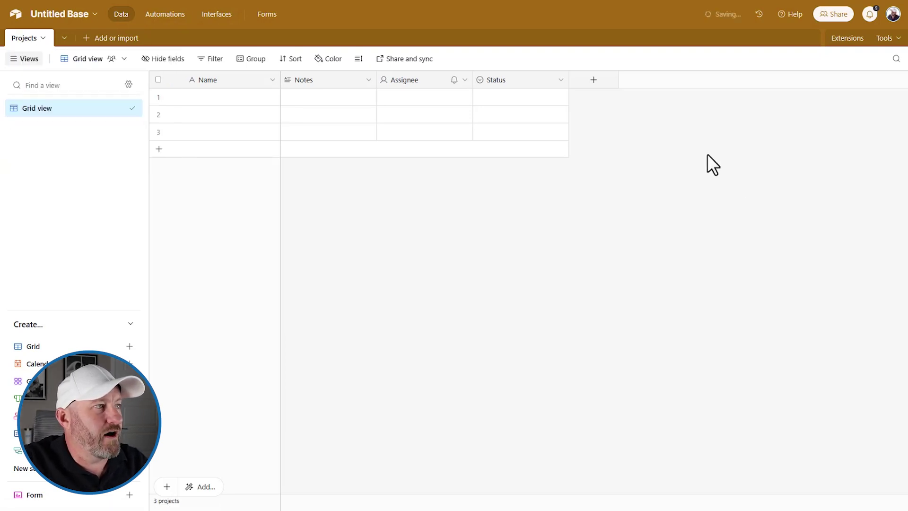
Delete the Notes, Assignee and Status fields, leaving only Name
{"action": "left_click", "coordinate": [528, 82]}
{"action": "left_click", "coordinate": [337, 82], "text": "shift"}
{"action": "right_click", "coordinate": [338, 82]}
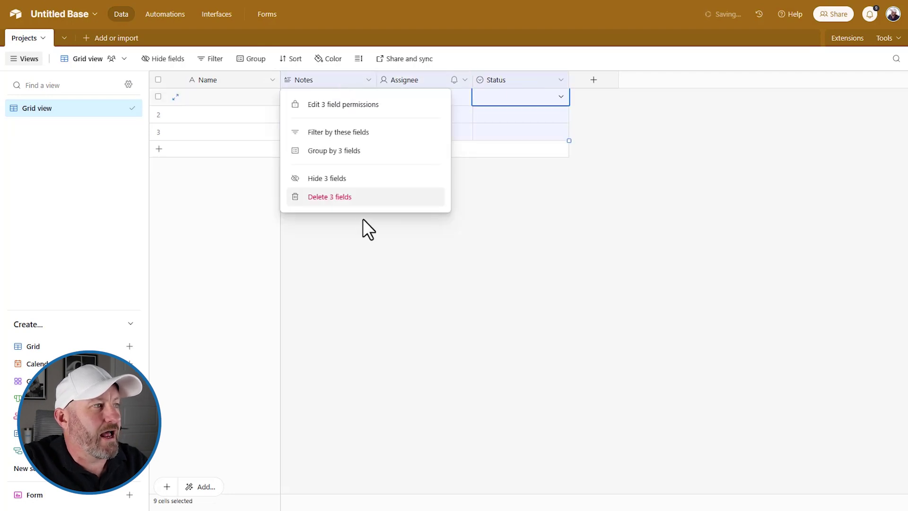
{"action": "left_click", "coordinate": [351, 202]}
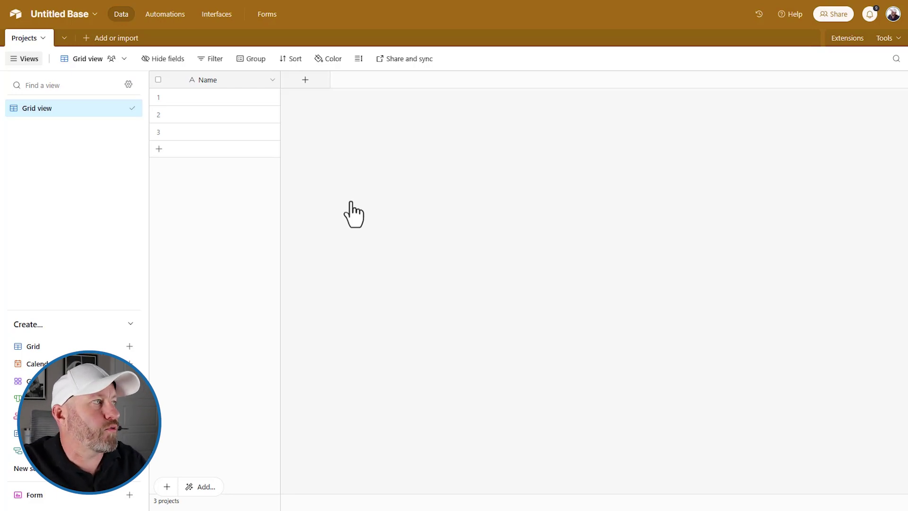
{"action": "left_click", "coordinate": [305, 81]}
Add a 'Time Tracking' field linking Projects to a new Time Tracking table
{"action": "type", "text": "Time "}
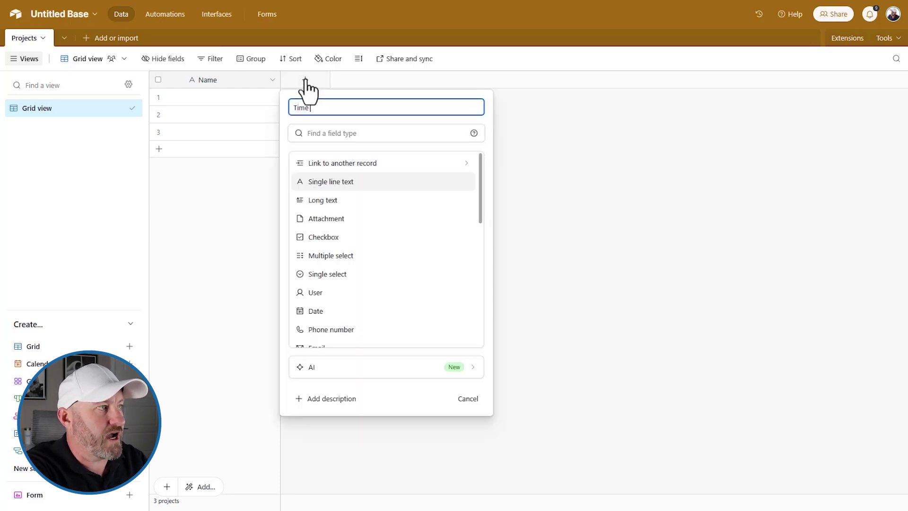
{"action": "type", "text": "Tracking"}
{"action": "key", "text": "Tab"}
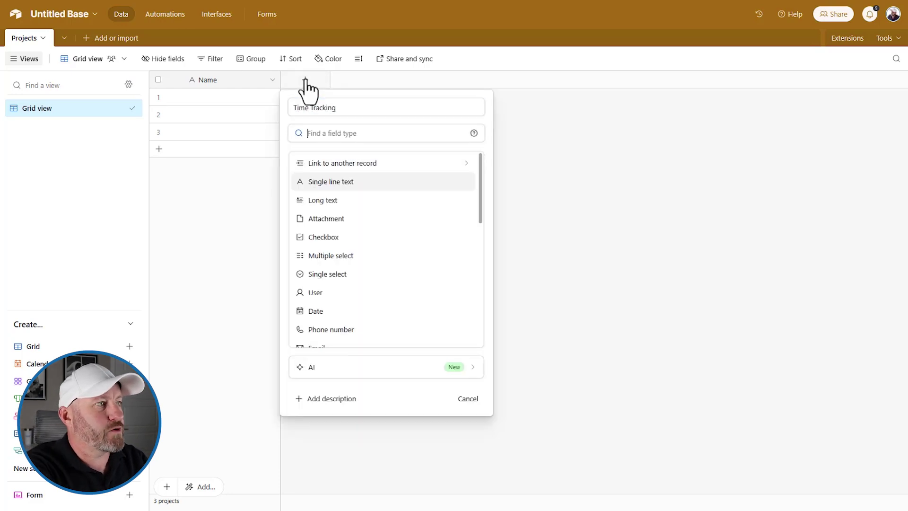
{"action": "type", "text": "li"}
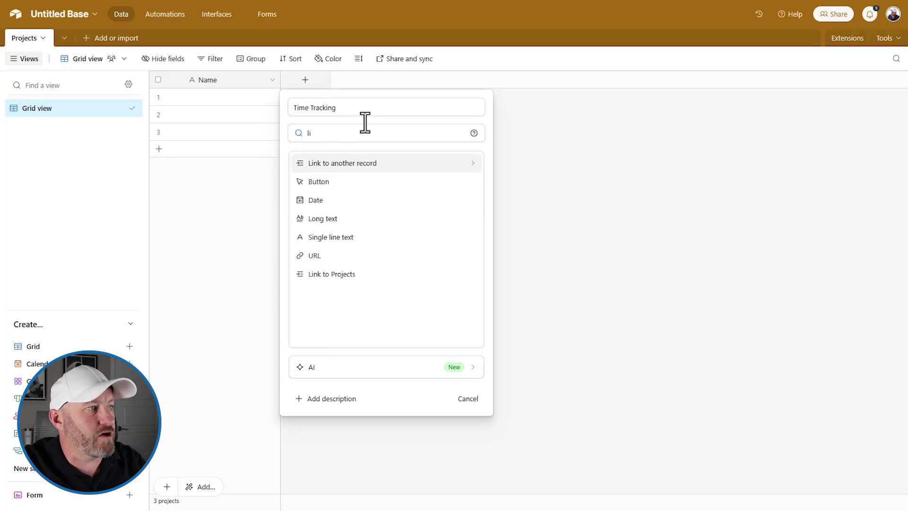
{"action": "left_click", "coordinate": [357, 163]}
{"action": "left_click", "coordinate": [357, 173]}
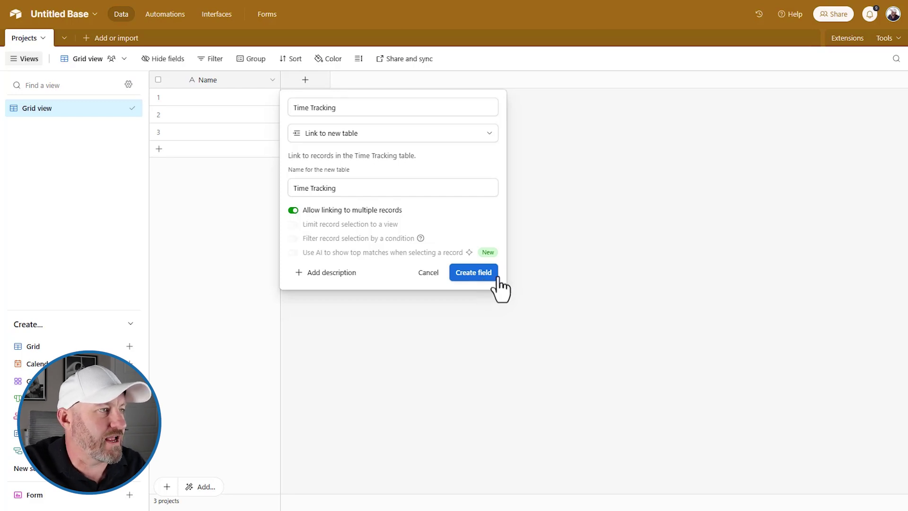
{"action": "left_click", "coordinate": [459, 274]}
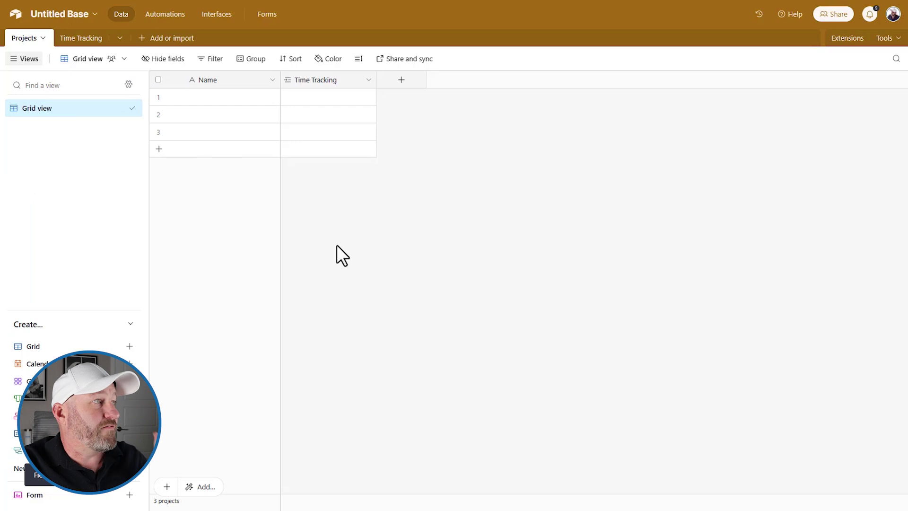
Name the three Projects records, Project 1 through Project 3
{"action": "left_click", "coordinate": [75, 40]}
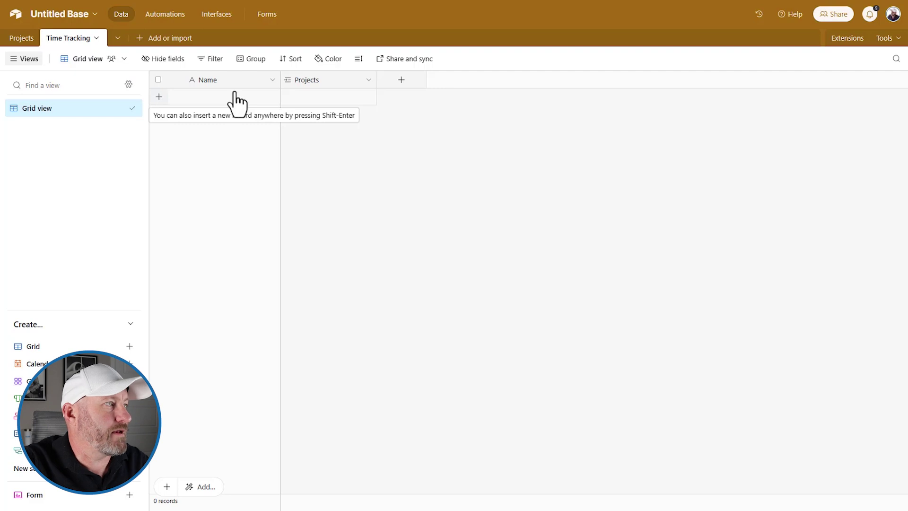
{"action": "left_click", "coordinate": [25, 39]}
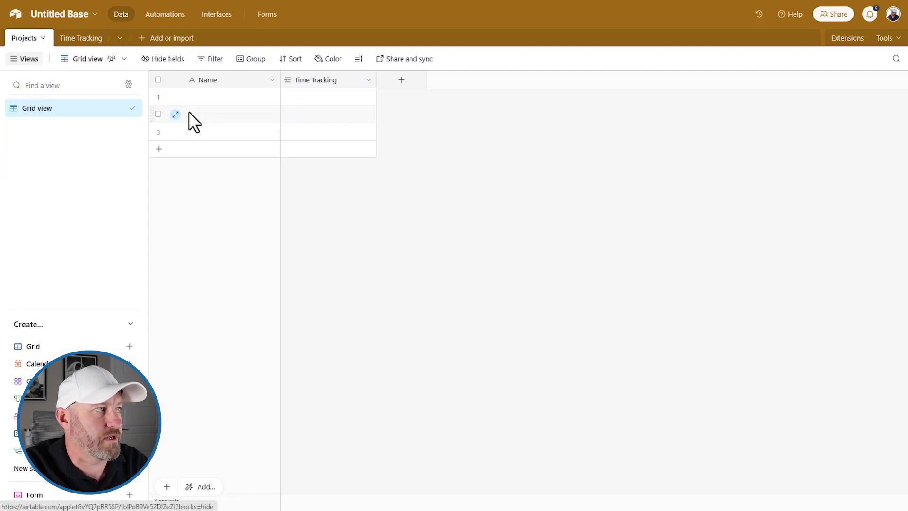
{"action": "left_click", "coordinate": [211, 101]}
{"action": "type", "text": "P"}
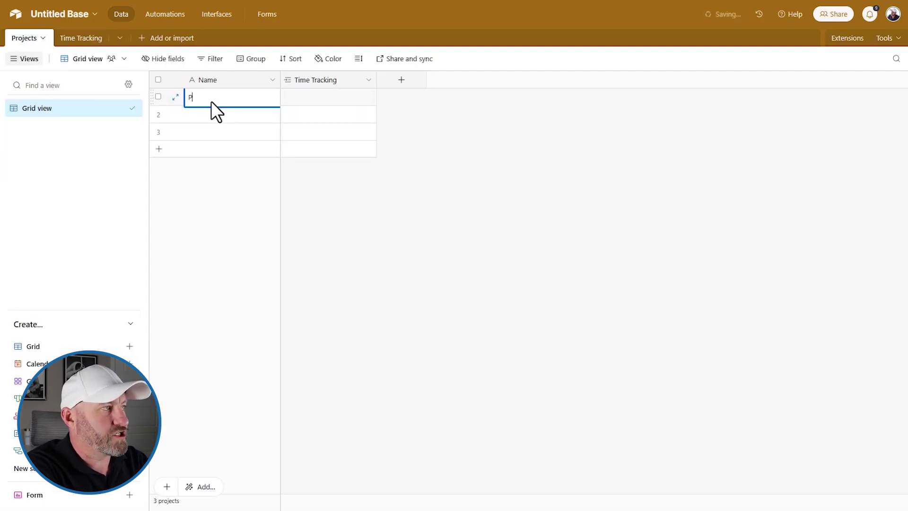
{"action": "type", "text": "roject 1"}
{"action": "key", "text": "Return"}
{"action": "type", "text": "P"}
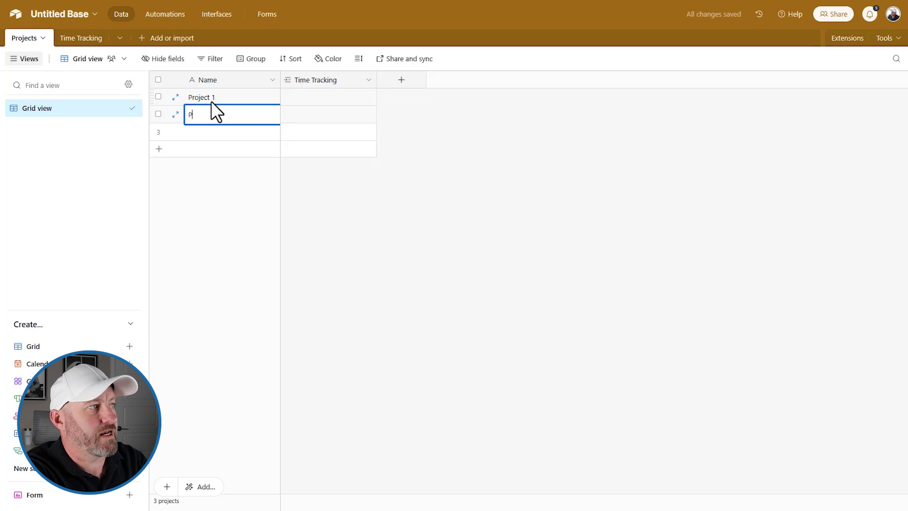
{"action": "type", "text": "rojec t"}
{"action": "key", "text": "Return"}
{"action": "type", "text": "Projec"}
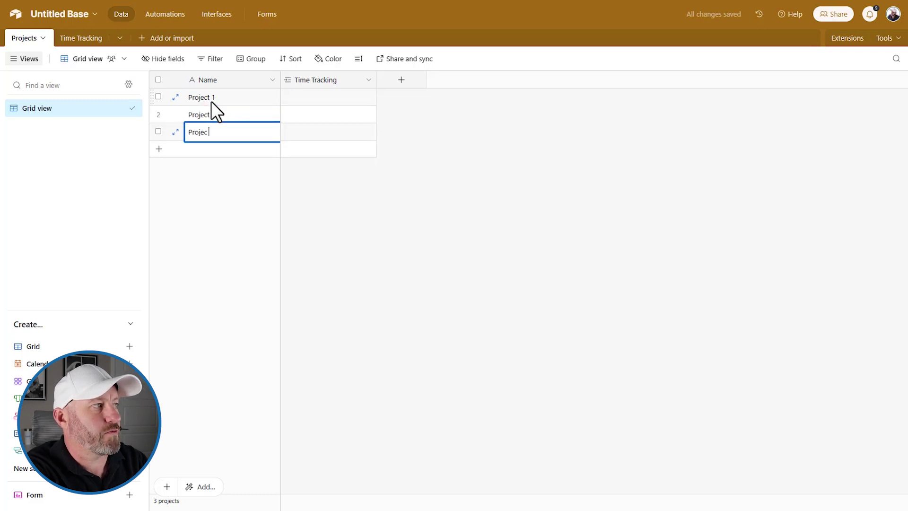
{"action": "type", "text": " t 3"}
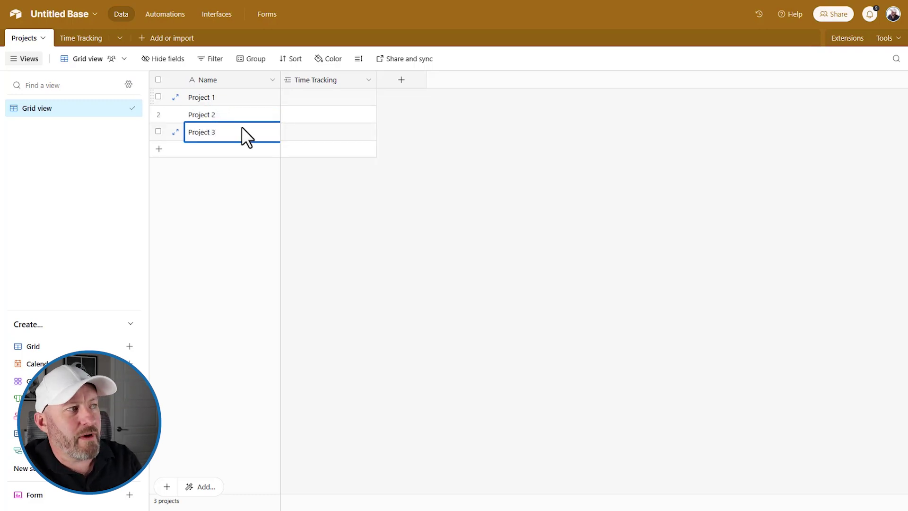
{"action": "left_click", "coordinate": [330, 178]}
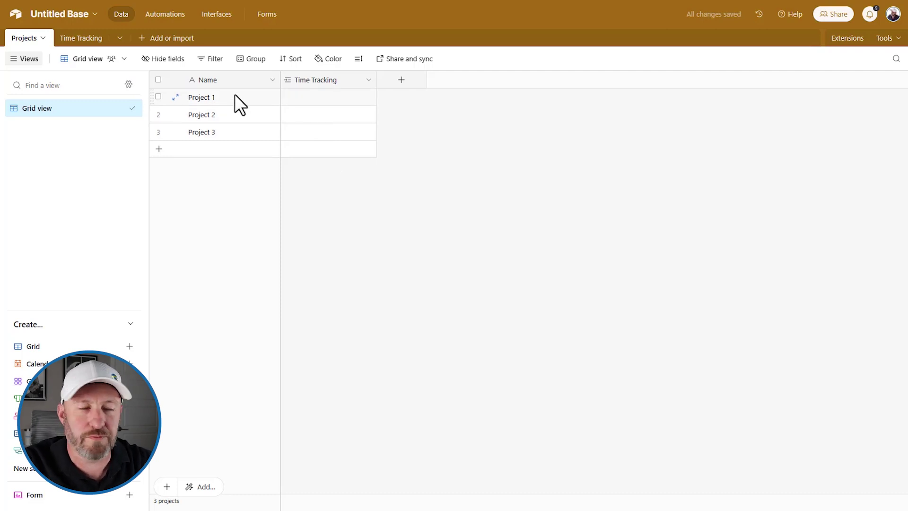
In Time Tracking, add a record linked to Project 1 and narrow the Projects column
{"action": "left_click", "coordinate": [76, 39]}
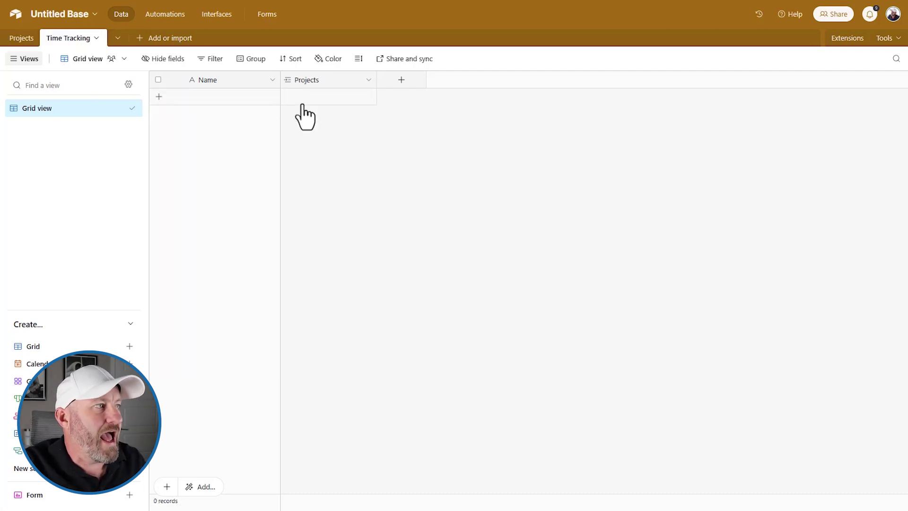
{"action": "left_click", "coordinate": [229, 97]}
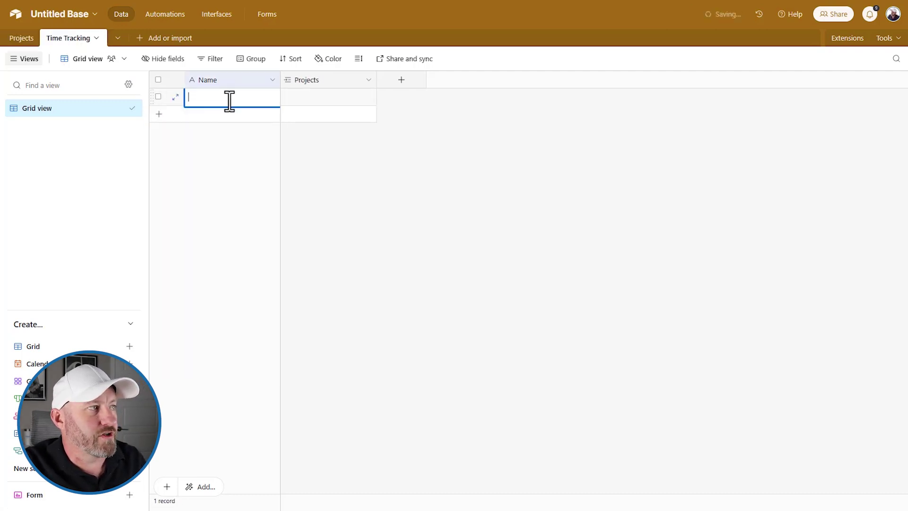
{"action": "left_click", "coordinate": [290, 98]}
{"action": "left_click", "coordinate": [289, 97]}
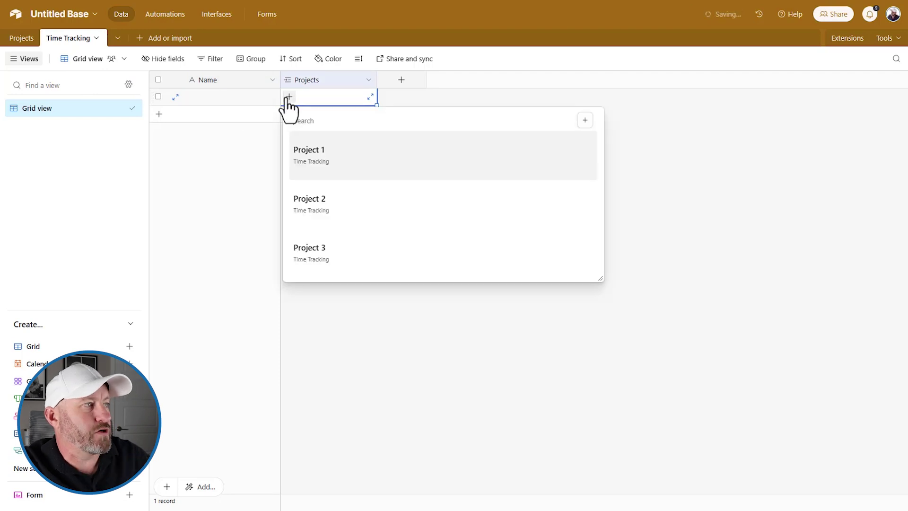
{"action": "left_click", "coordinate": [330, 149]}
{"action": "left_click_drag", "start_coordinate": [376, 84], "coordinate": [344, 85]}
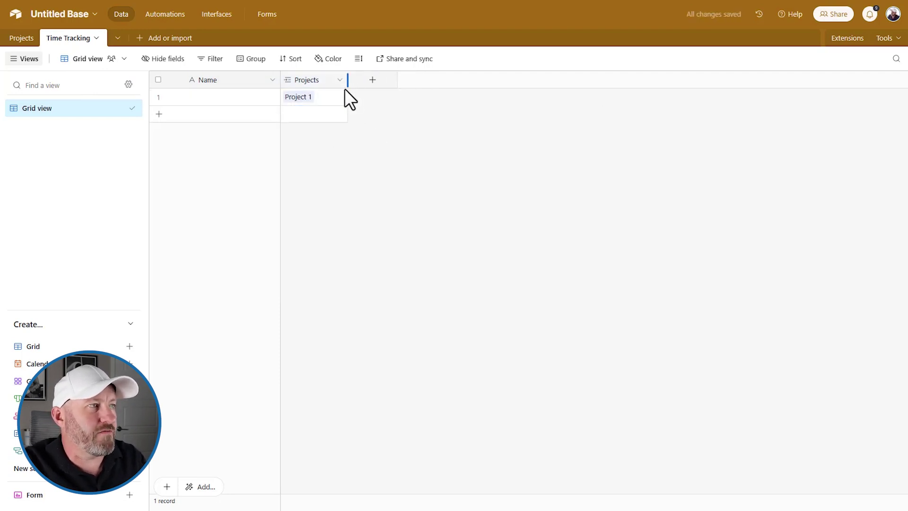
{"action": "left_click", "coordinate": [370, 82]}
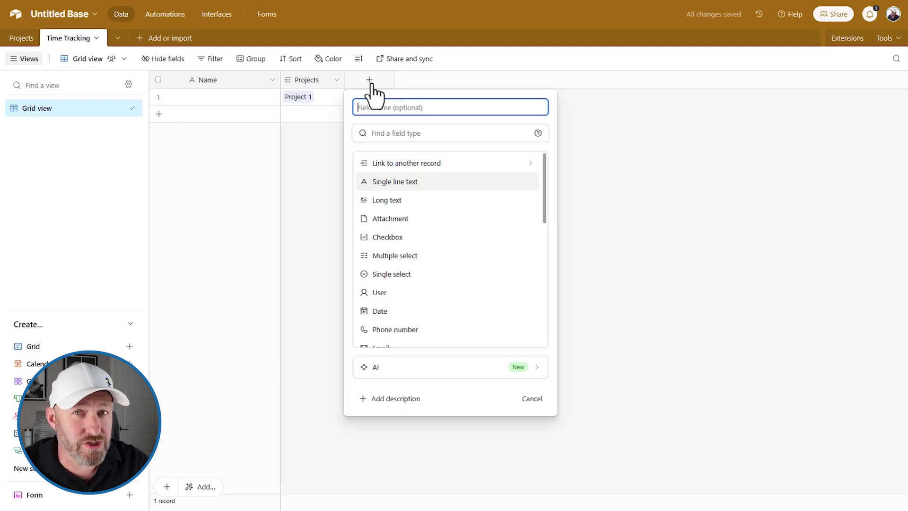
Create a 'Start Time' Date field with time included and the time zone displayed
{"action": "type", "text": "St"}
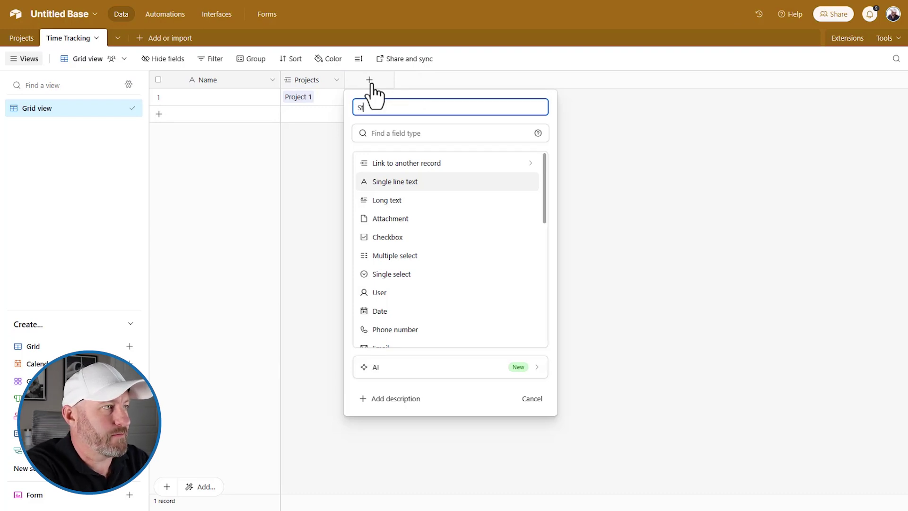
{"action": "type", "text": "art Time"}
{"action": "key", "text": "Tab"}
{"action": "type", "text": "date"}
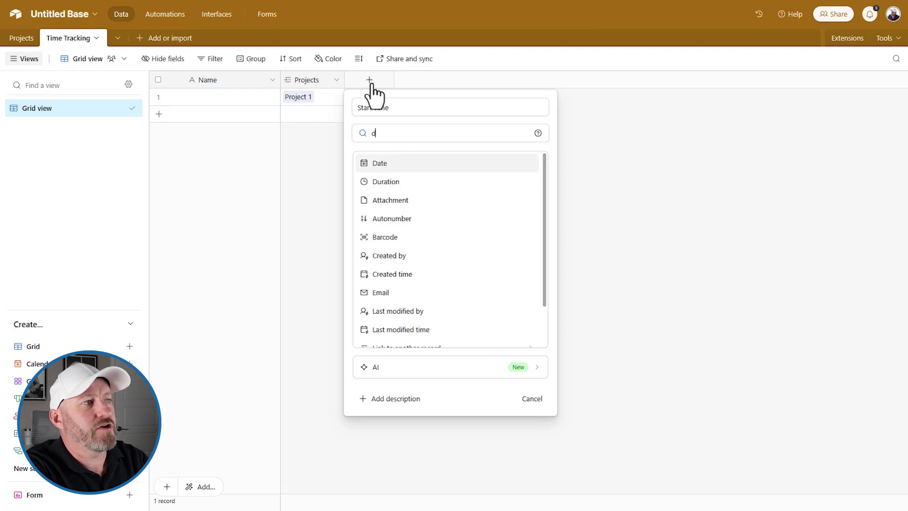
{"action": "left_click", "coordinate": [404, 166]}
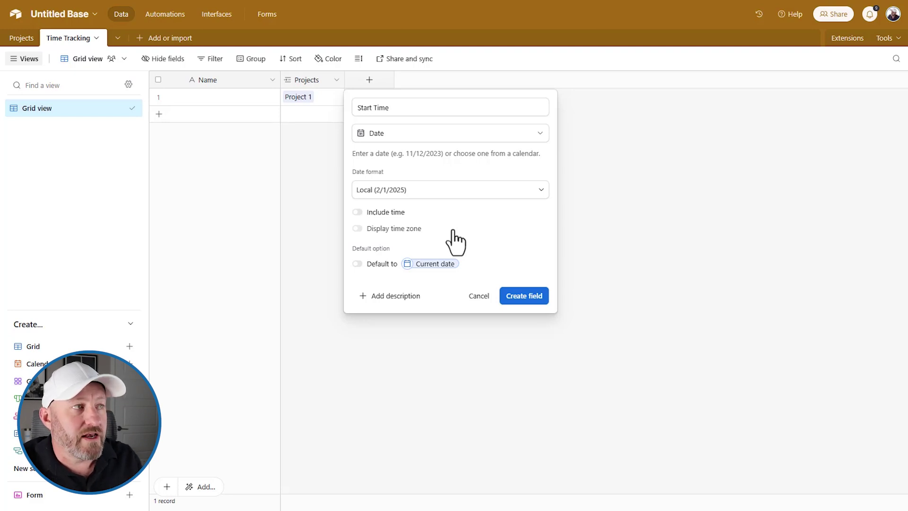
{"action": "left_click", "coordinate": [381, 214]}
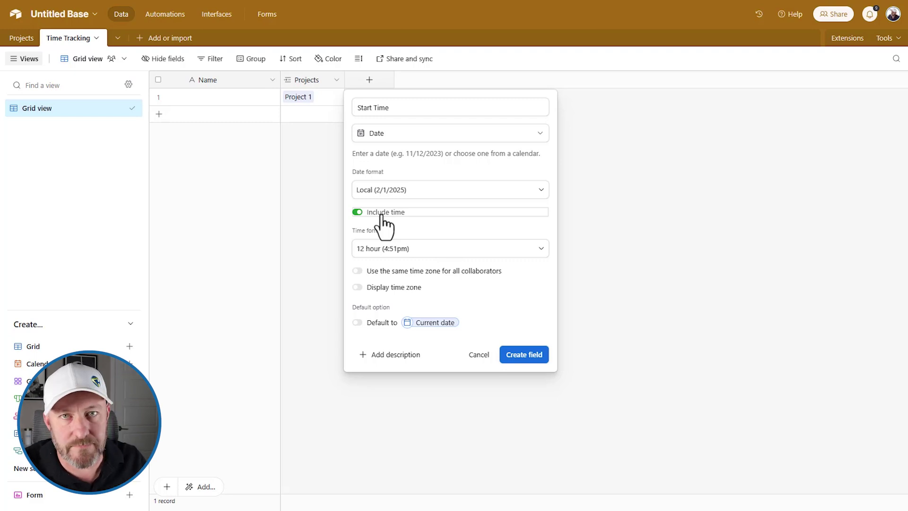
{"action": "left_click", "coordinate": [382, 288]}
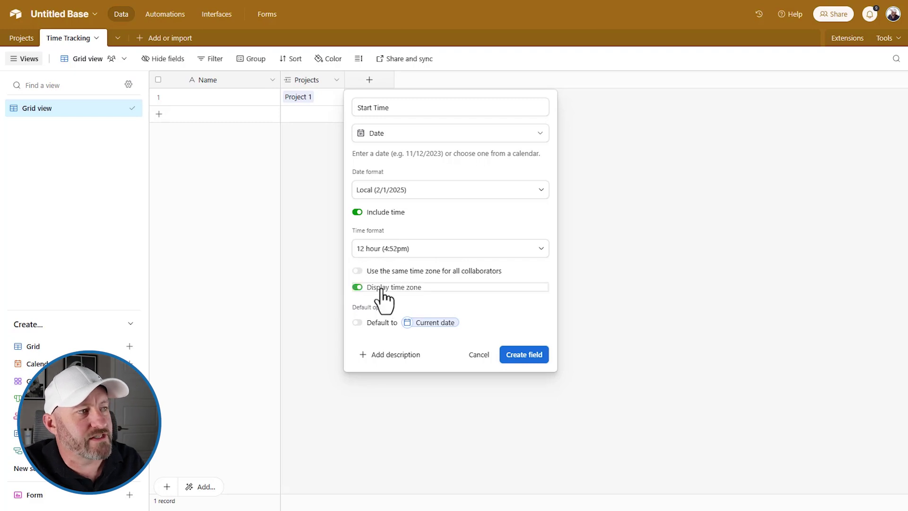
{"action": "left_click", "coordinate": [520, 355]}
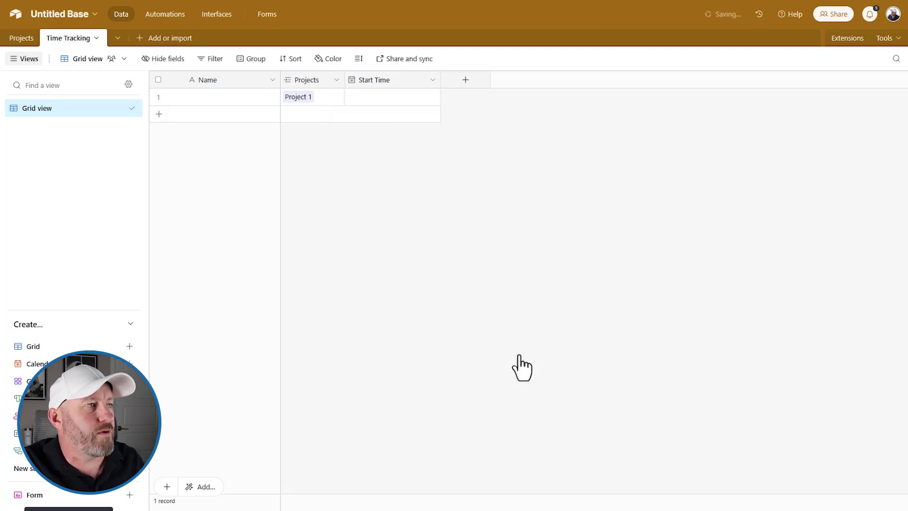
Duplicate the Start Time field and change the copy's name from 'Start Time copy' to 'End Time'
{"action": "left_click_drag", "start_coordinate": [406, 83], "coordinate": [459, 86]}
{"action": "double_click", "coordinate": [472, 79]}
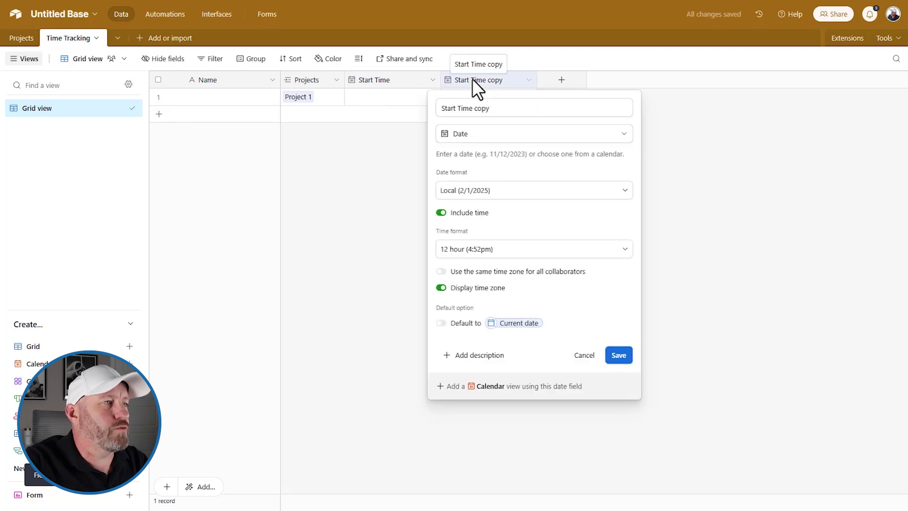
{"action": "double_click", "coordinate": [444, 108]}
{"action": "type", "text": "End"}
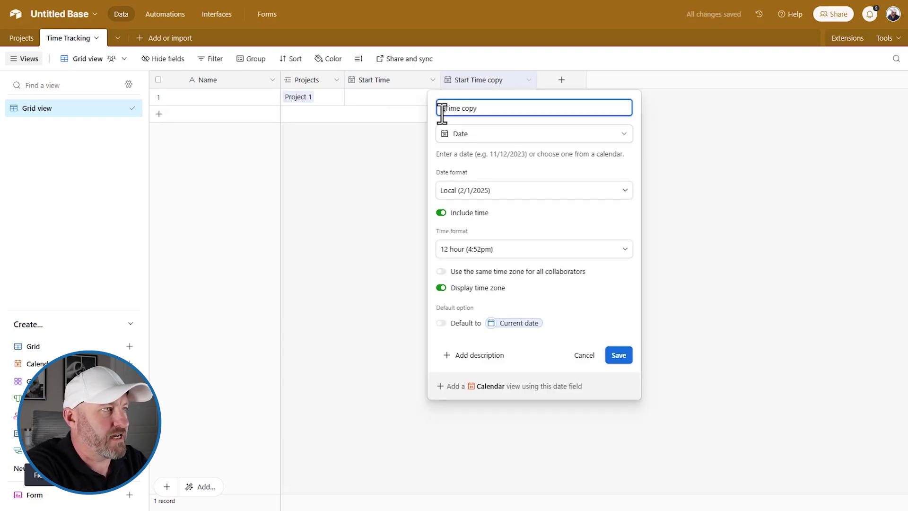
{"action": "key", "text": "End"}
{"action": "key", "text": "ctrl+shift+Left"}
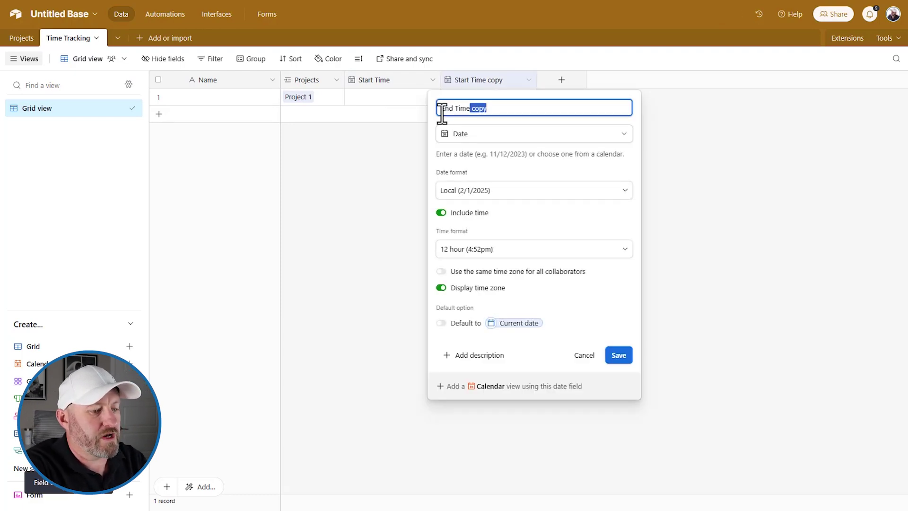
{"action": "key", "text": "BackSpace"}
{"action": "key", "text": "BackSpace"}
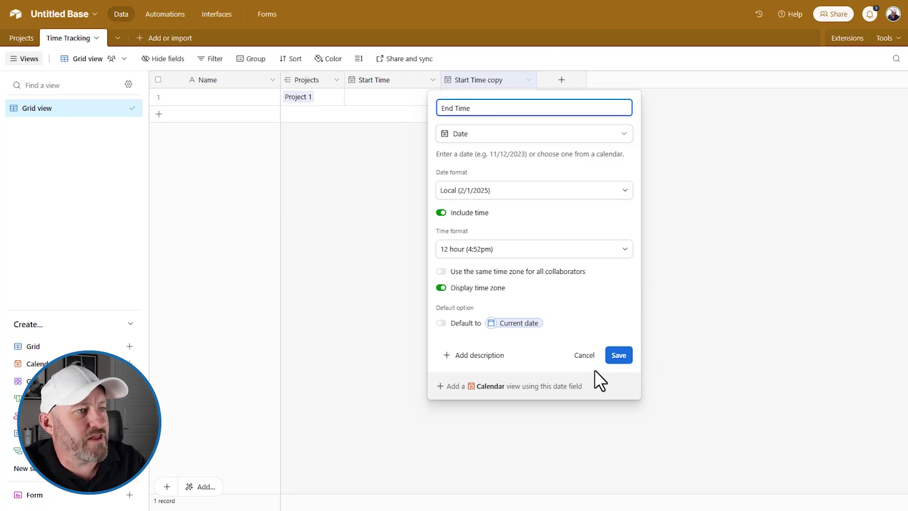
Save the End Time field and set record 1's Start Time to today at 4:00pm
{"action": "left_click", "coordinate": [618, 355]}
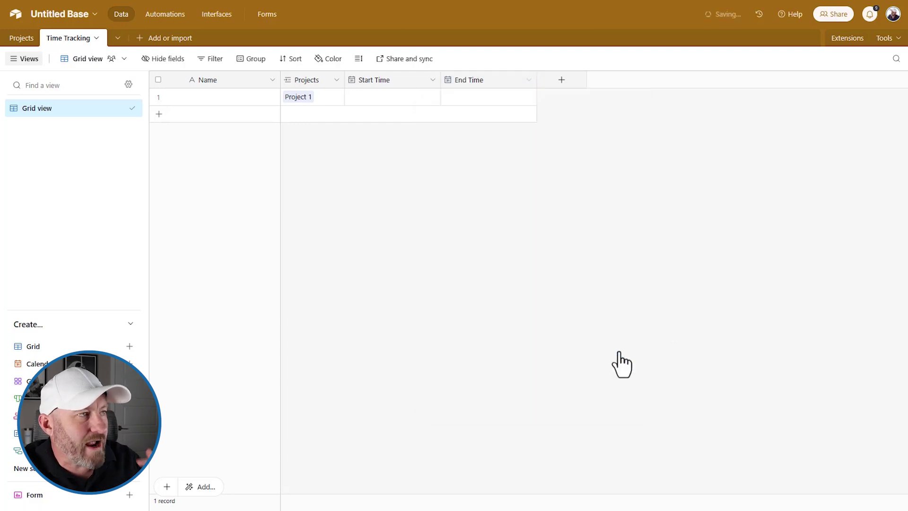
{"action": "left_click", "coordinate": [397, 98]}
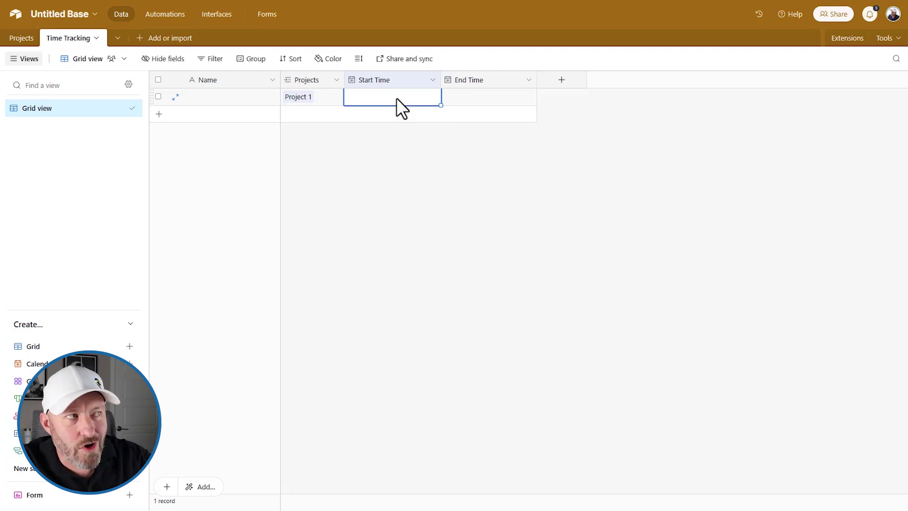
{"action": "left_click", "coordinate": [396, 98]}
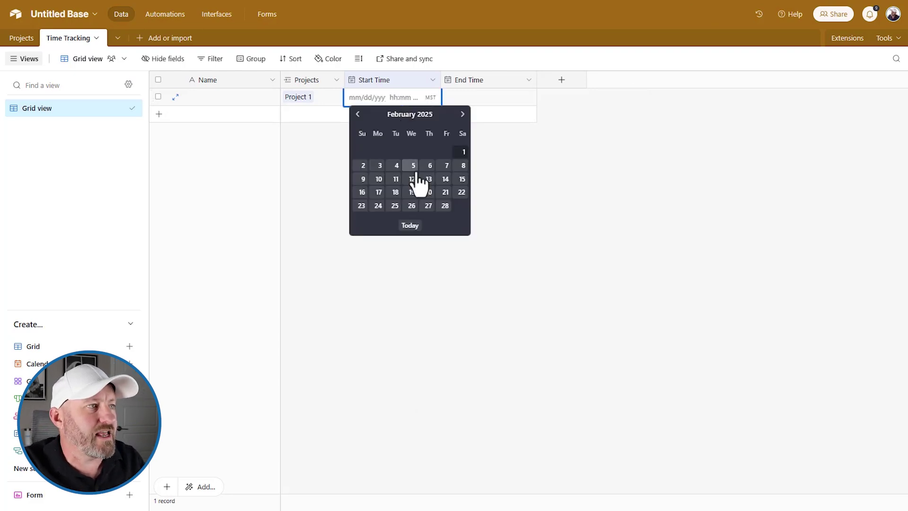
{"action": "left_click", "coordinate": [410, 226]}
{"action": "left_click", "coordinate": [394, 98]}
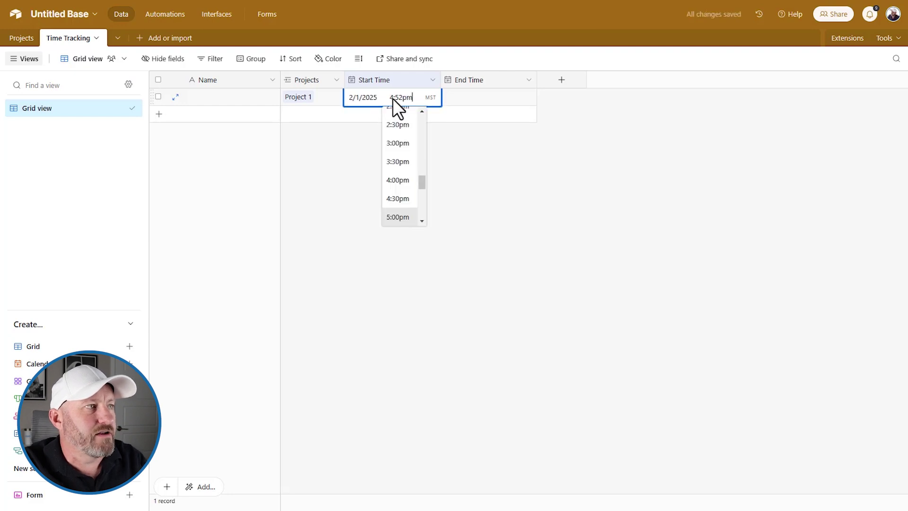
{"action": "left_click_drag", "start_coordinate": [396, 98], "coordinate": [401, 98]}
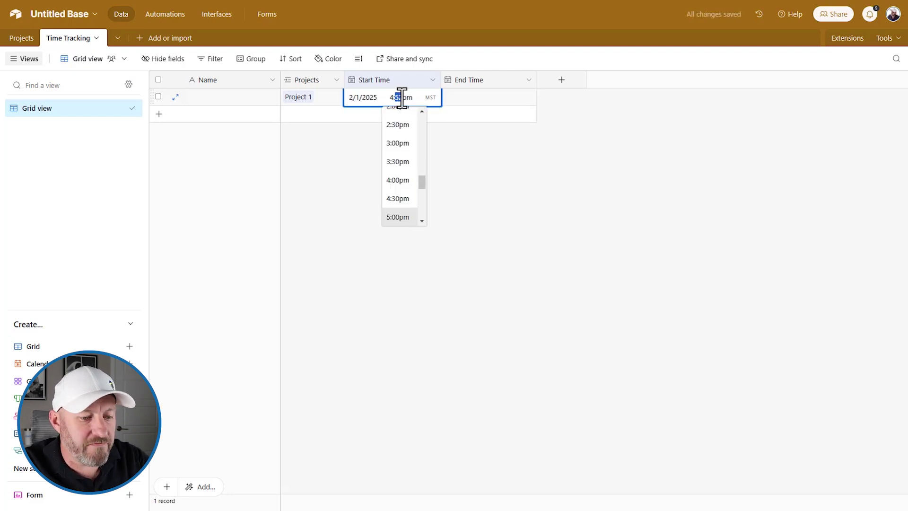
{"action": "type", "text": "00"}
Set record 1's End Time to today, 2/1/2025 4:52pm
{"action": "left_click", "coordinate": [458, 97]}
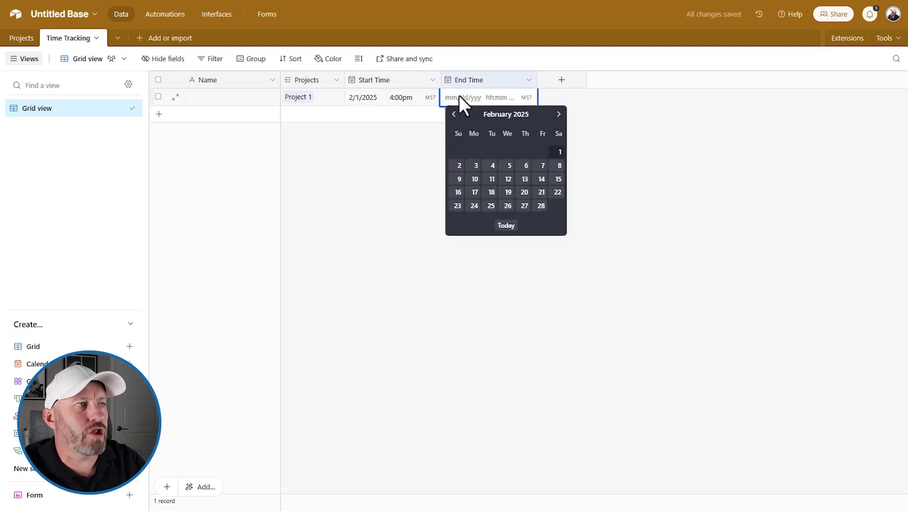
{"action": "left_click", "coordinate": [506, 225]}
{"action": "left_click", "coordinate": [486, 234]}
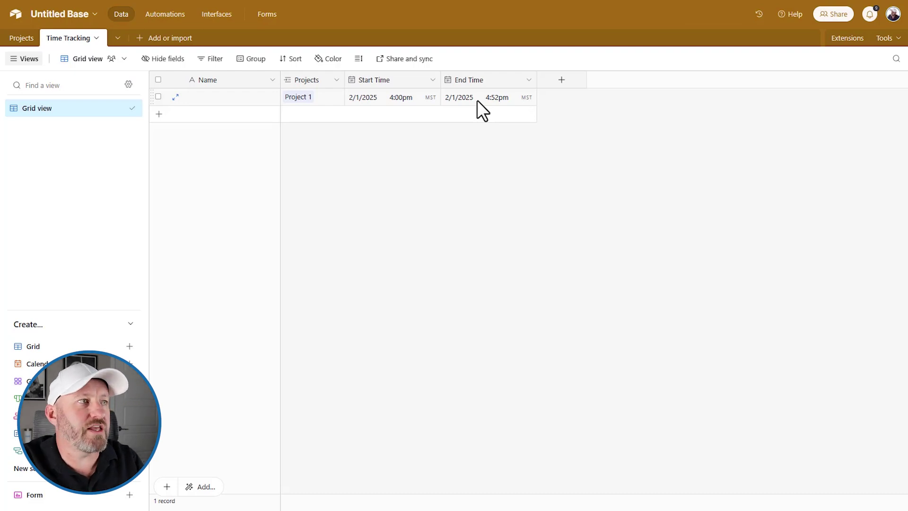
{"action": "left_click", "coordinate": [561, 79]}
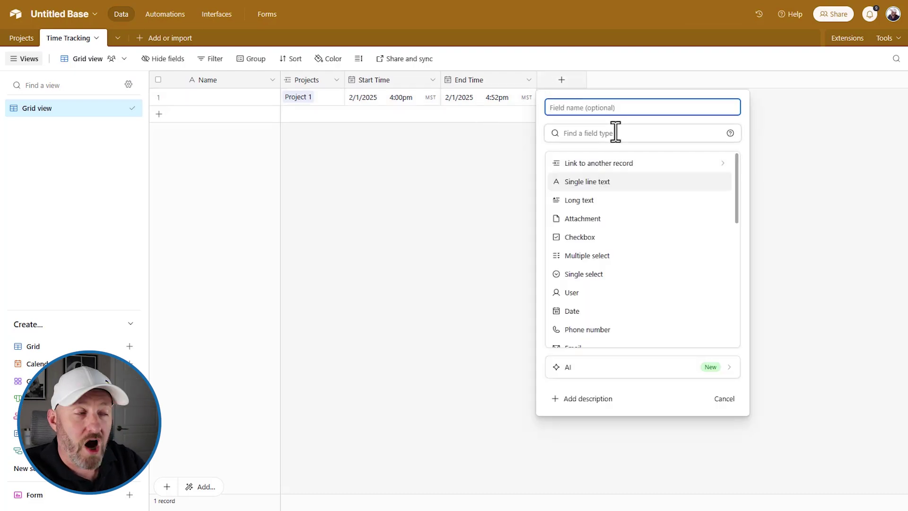
Name the new field 'Duracion' and make it a formula field
{"action": "type", "text": "Durac"}
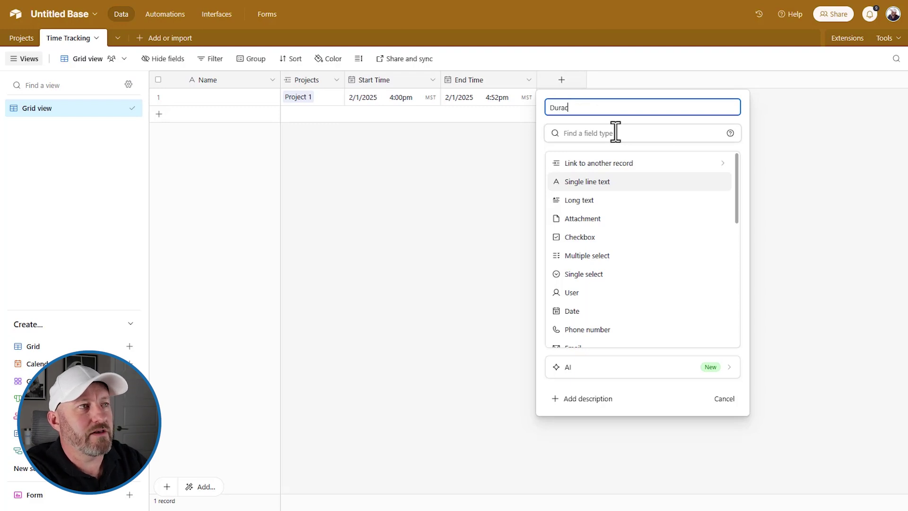
{"action": "key", "text": "BackSpace"}
{"action": "type", "text": "tion"}
{"action": "left_click", "coordinate": [615, 132]}
{"action": "type", "text": "for"}
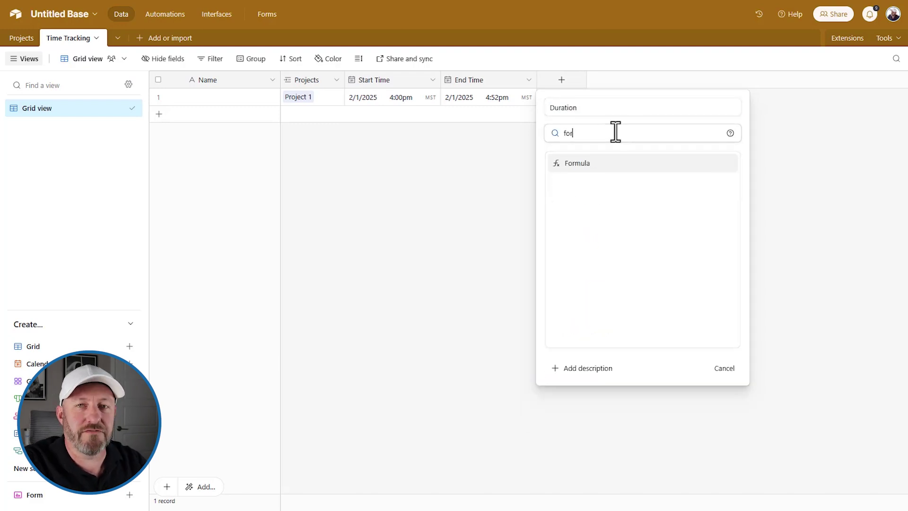
{"action": "left_click", "coordinate": [608, 171]}
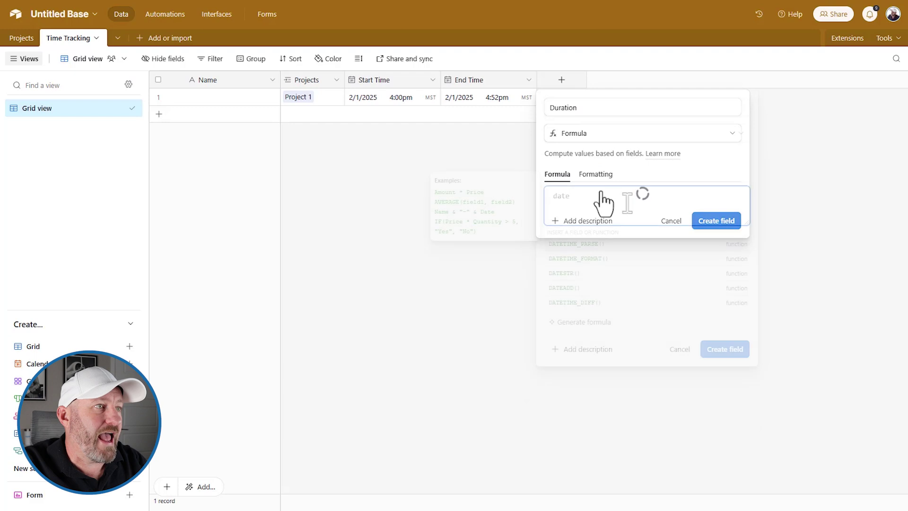
Enter the formula DATETIME_DIFF({Start Time},{End Time},'minutes') and create the field
{"action": "type", "text": "date"}
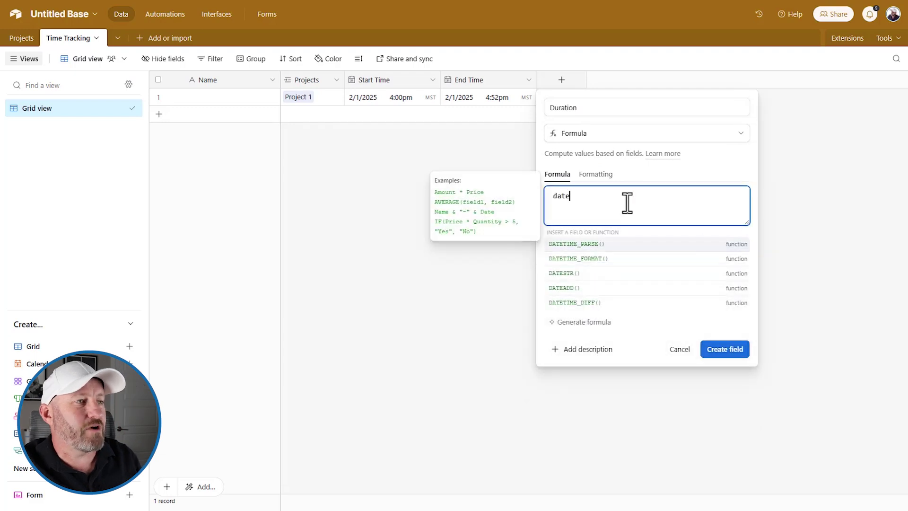
{"action": "left_click", "coordinate": [616, 304]}
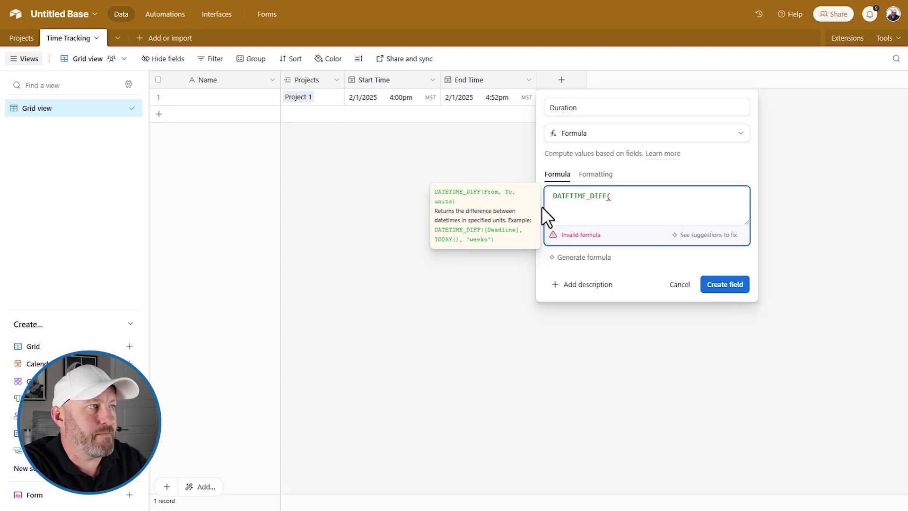
{"action": "type", "text": "start"}
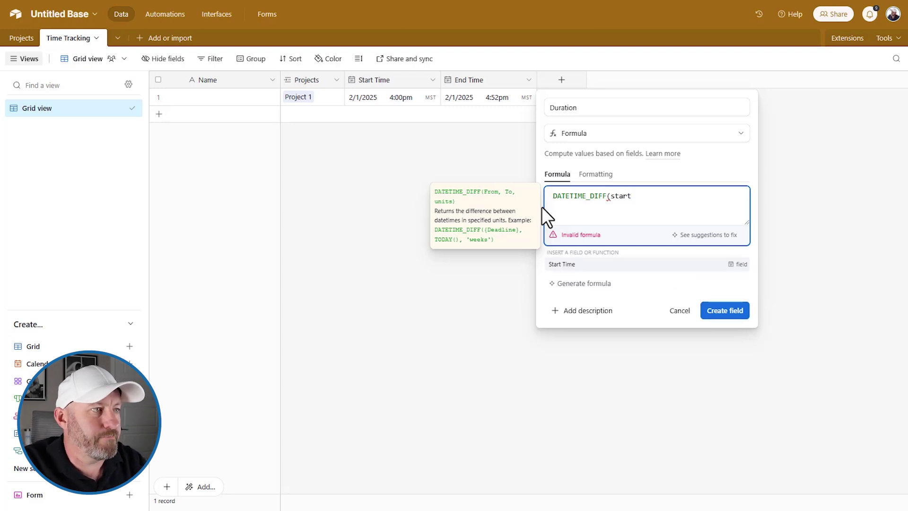
{"action": "key", "text": "Tab"}
{"action": "type", "text": ",end"}
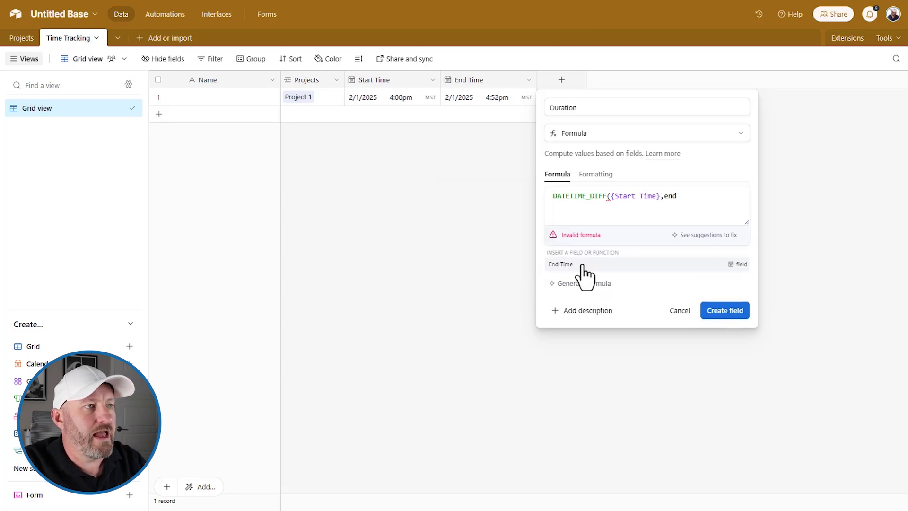
{"action": "key", "text": "Tab"}
{"action": "type", "text": ",'"}
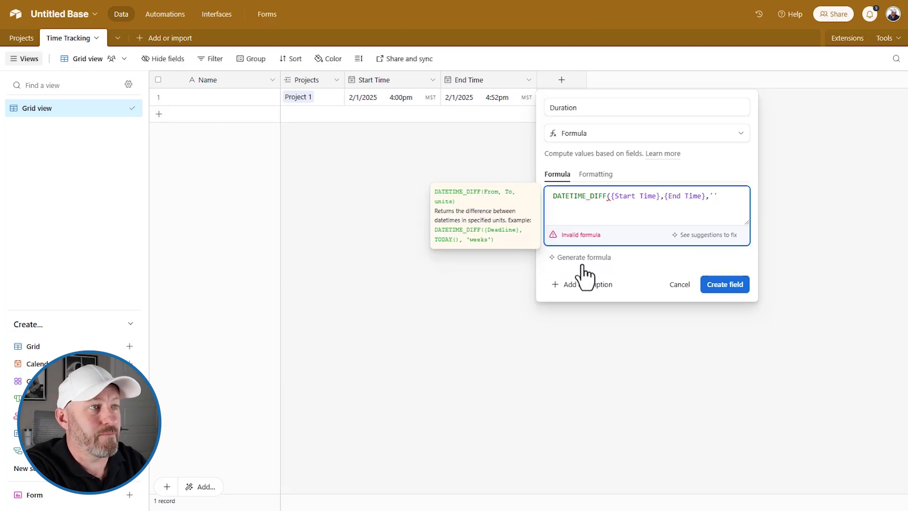
{"action": "type", "text": "minute"}
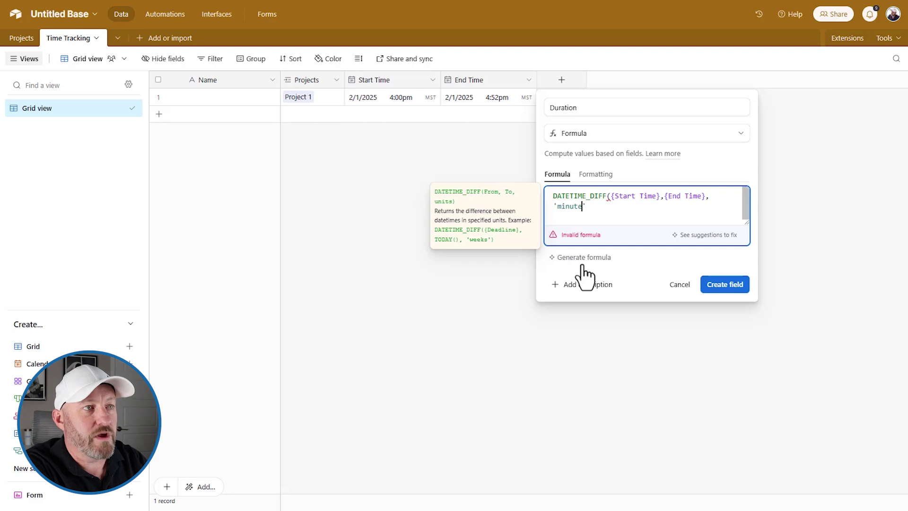
{"action": "type", "text": "s')"}
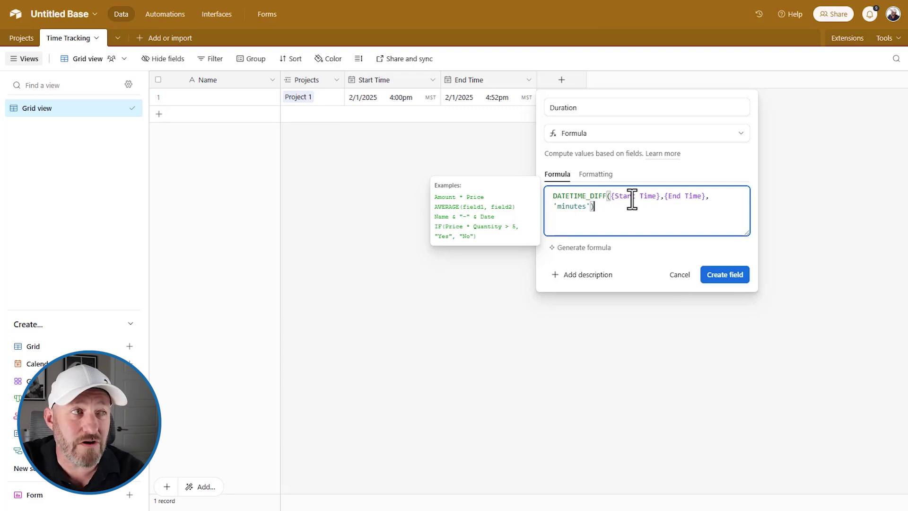
{"action": "left_click", "coordinate": [594, 196]}
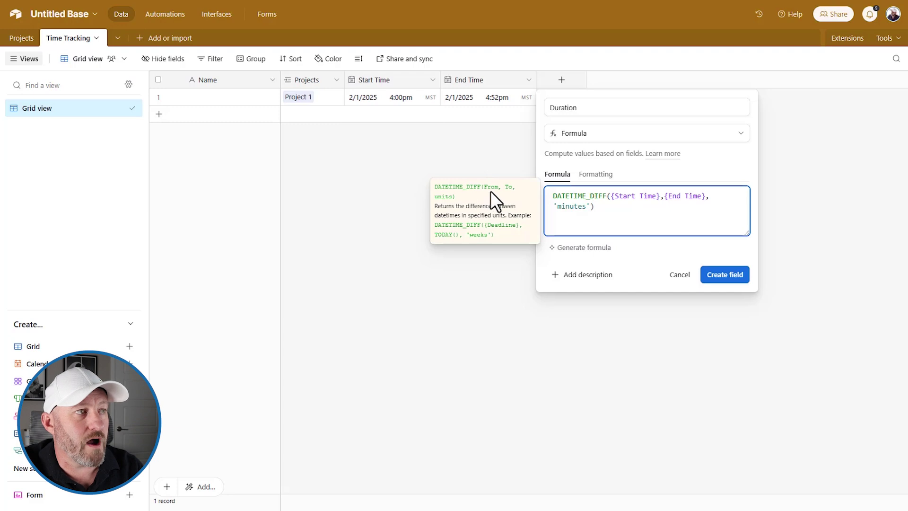
{"action": "left_click", "coordinate": [727, 282]}
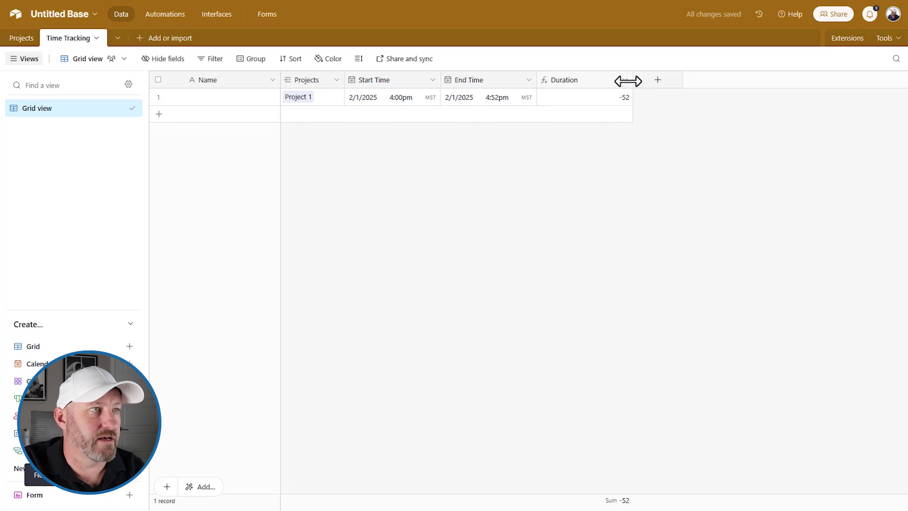
Append *-1 to the Duration formula so record 1 shows a positive 52 minutes
{"action": "left_click_drag", "start_coordinate": [628, 80], "coordinate": [603, 81]}
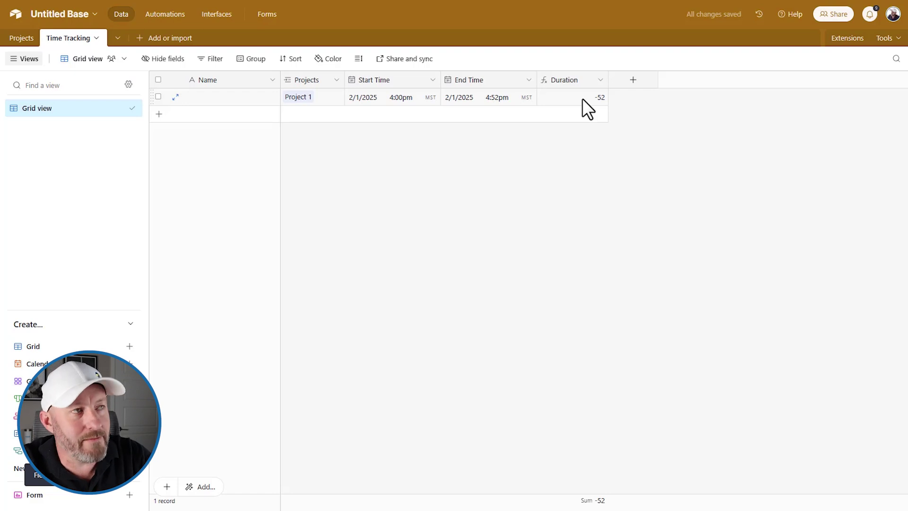
{"action": "double_click", "coordinate": [568, 85]}
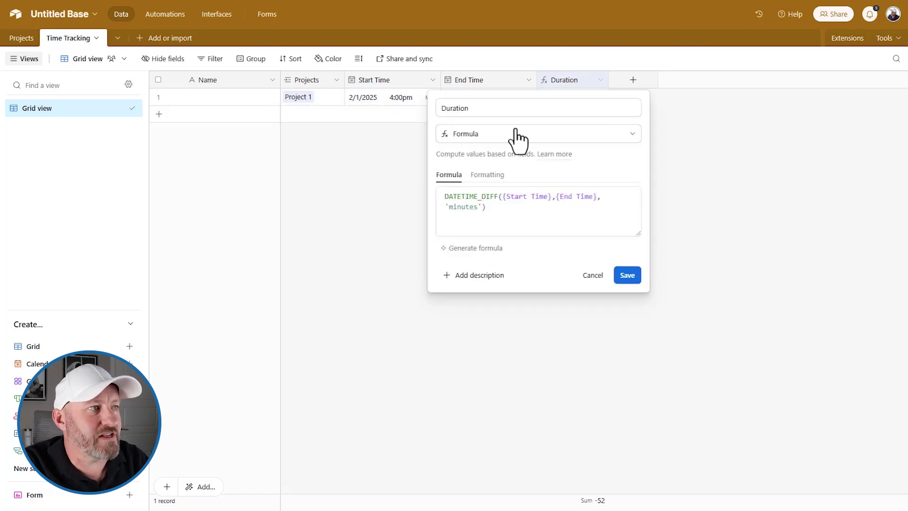
{"action": "left_click", "coordinate": [506, 209]}
{"action": "type", "text": "*-1"}
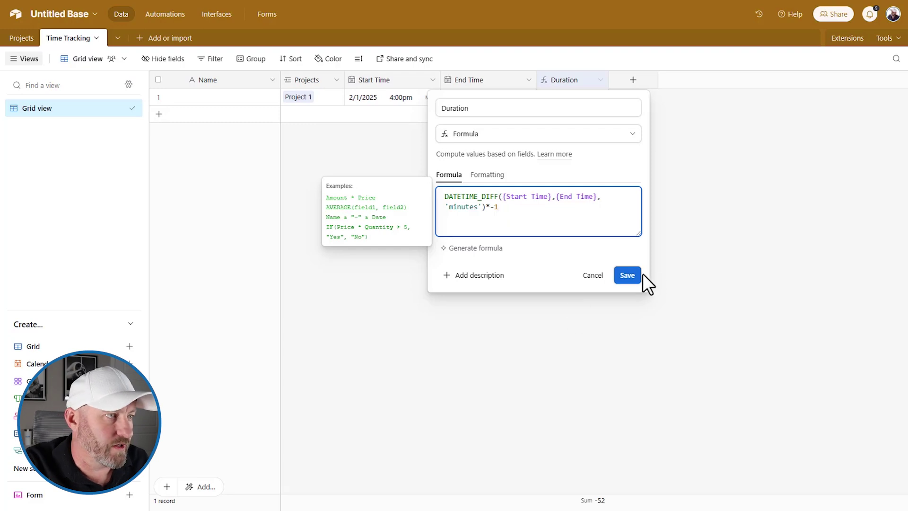
{"action": "left_click", "coordinate": [630, 276]}
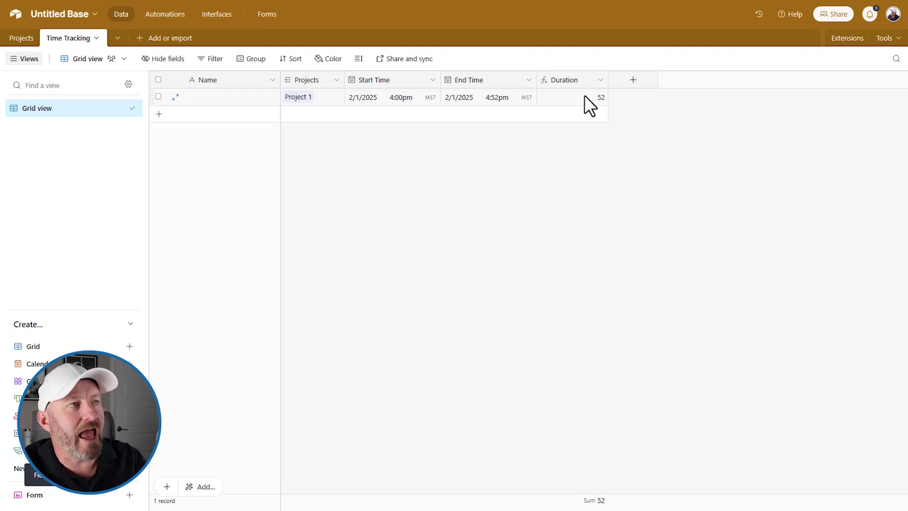
{"action": "left_click", "coordinate": [585, 96]}
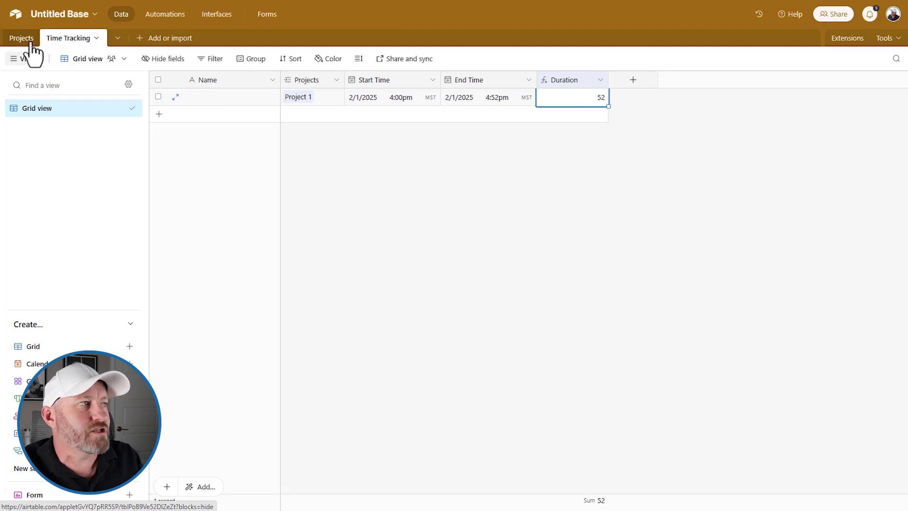
Duplicate the 52-minute Project 1 record, then switch to the Projects table
{"action": "right_click", "coordinate": [334, 95]}
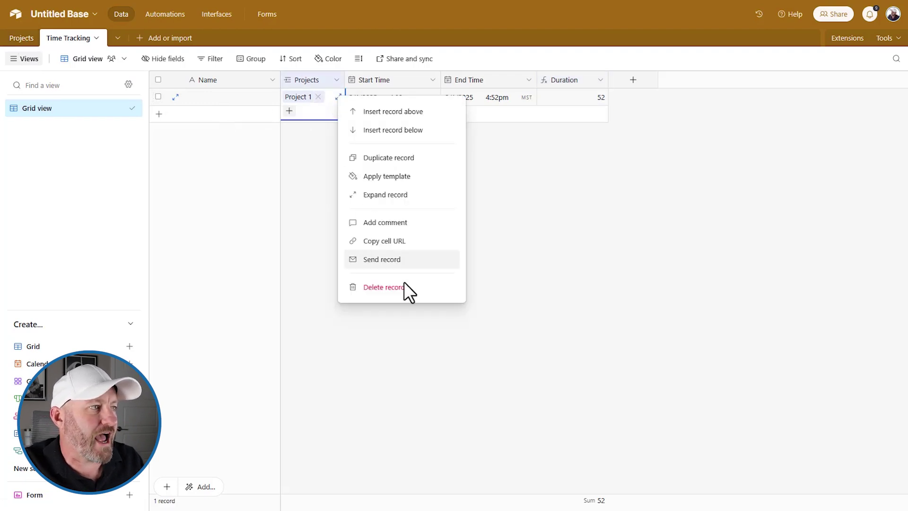
{"action": "key", "text": "Return"}
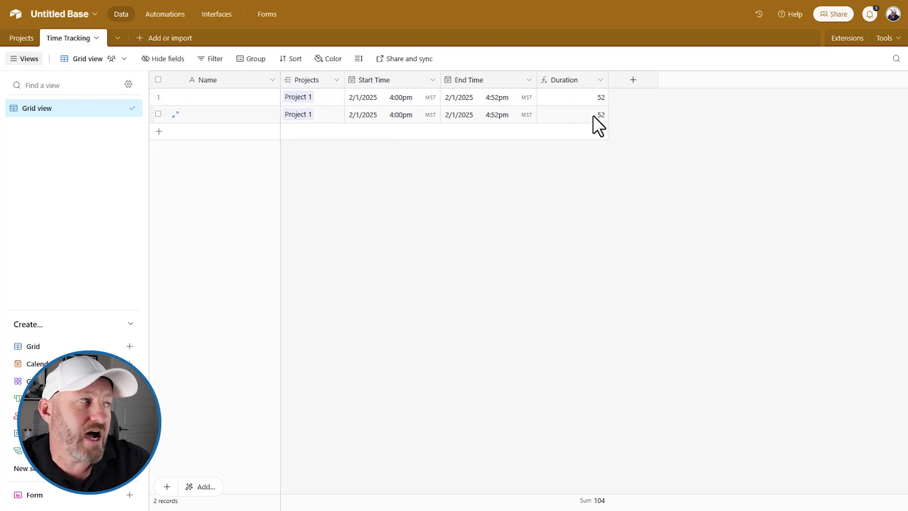
{"action": "left_click", "coordinate": [23, 39]}
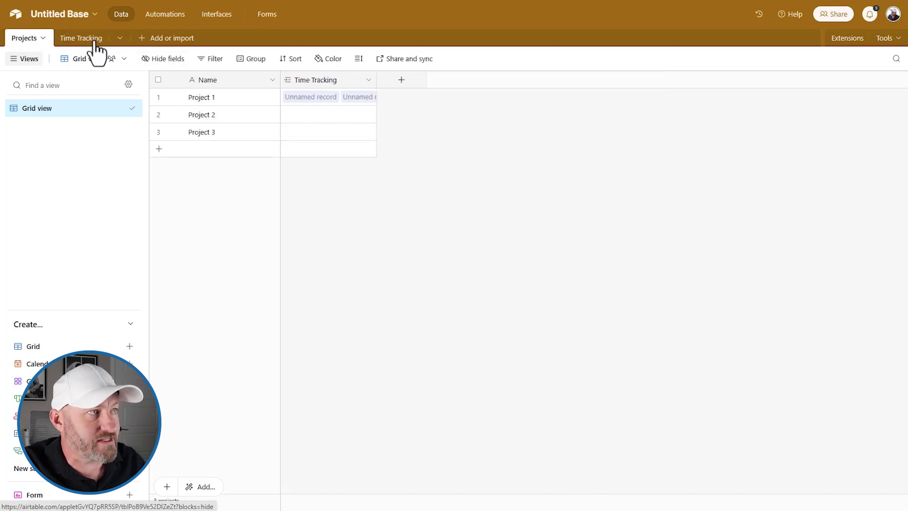
Add a Total Time rollup summing Time Tracking Duration, giving 104 for Project 1
{"action": "left_click", "coordinate": [401, 80]}
{"action": "type", "text": "To"}
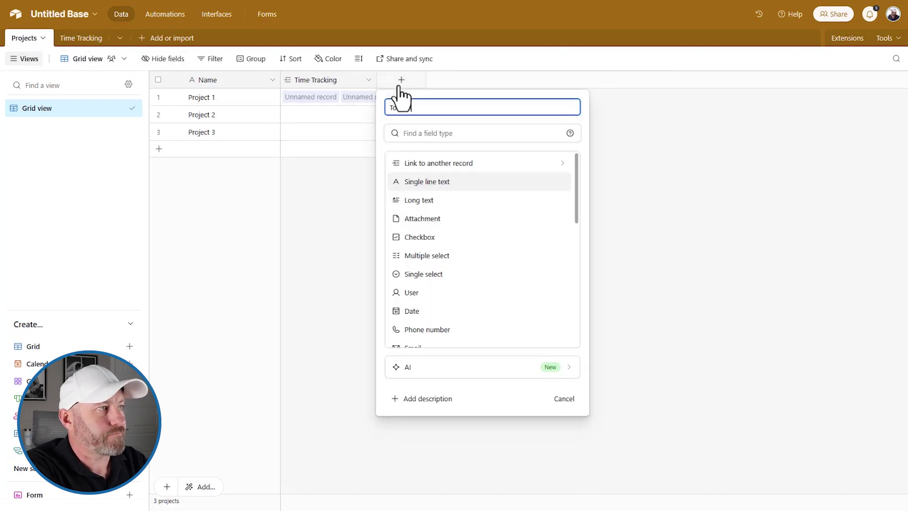
{"action": "type", "text": "tal Time"}
{"action": "key", "text": "Tab"}
{"action": "type", "text": "ro"}
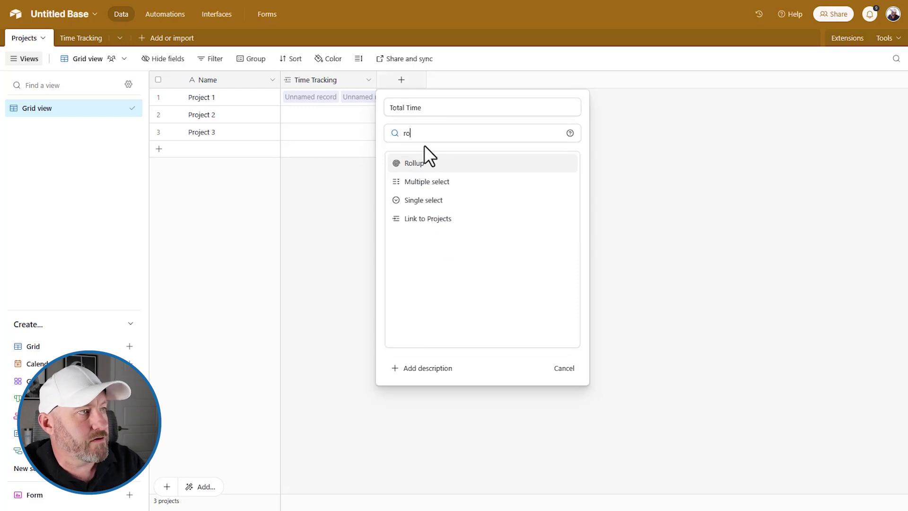
{"action": "left_click", "coordinate": [421, 163]}
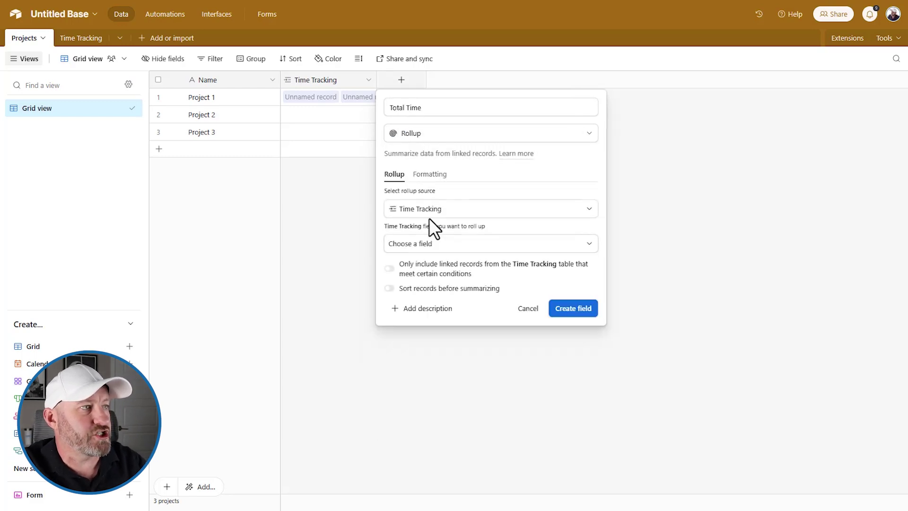
{"action": "left_click", "coordinate": [436, 243]}
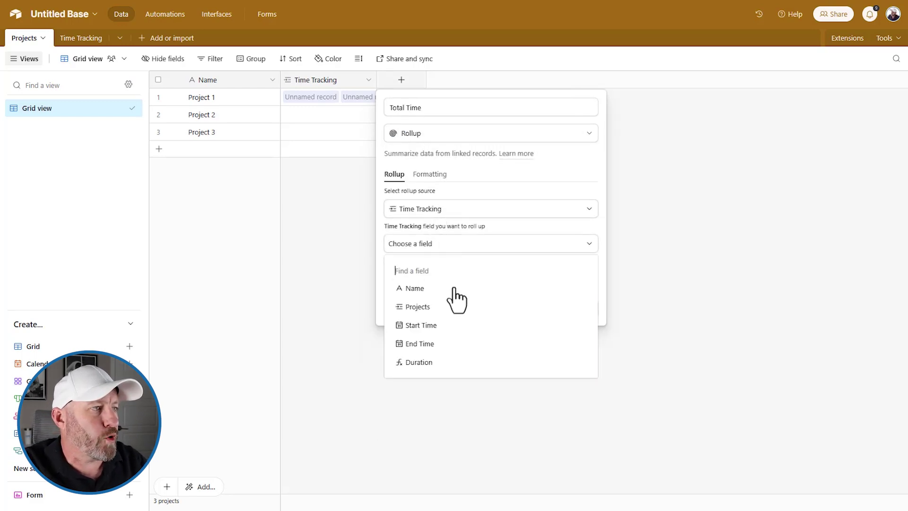
{"action": "left_click", "coordinate": [428, 361]}
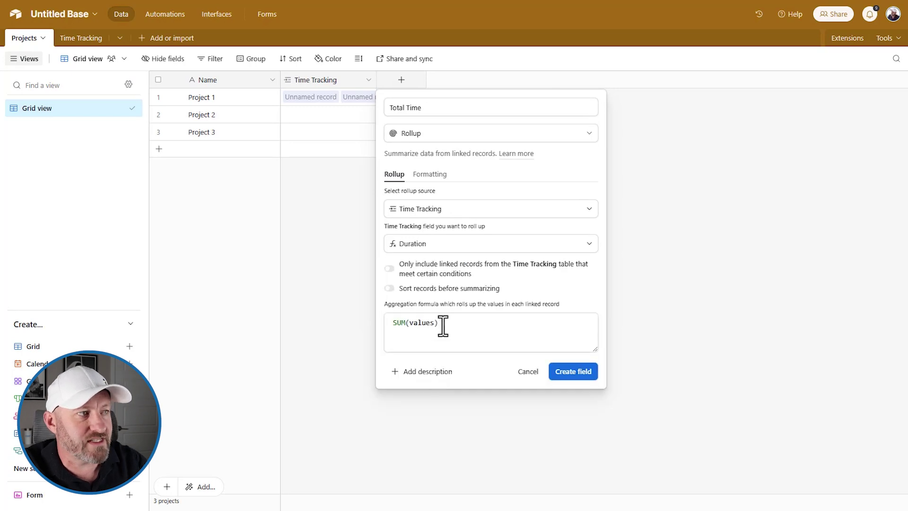
{"action": "left_click", "coordinate": [573, 372]}
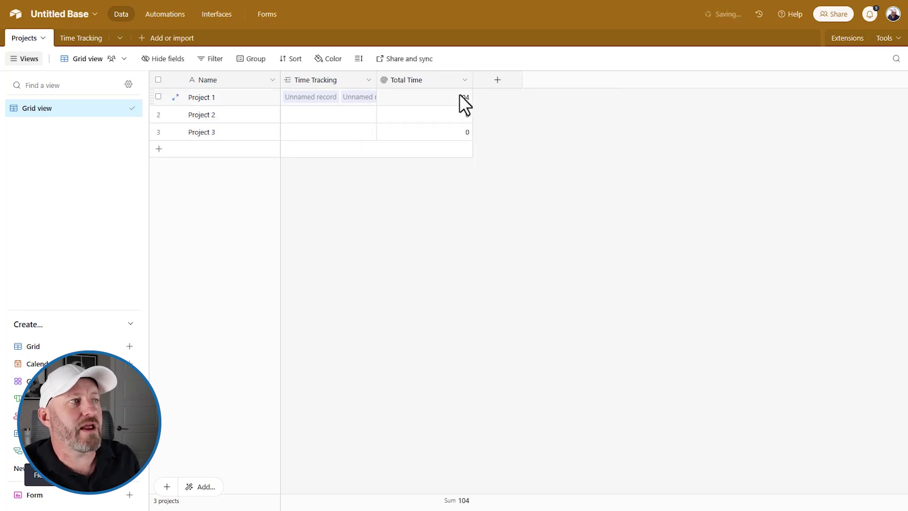
{"action": "left_click", "coordinate": [451, 97]}
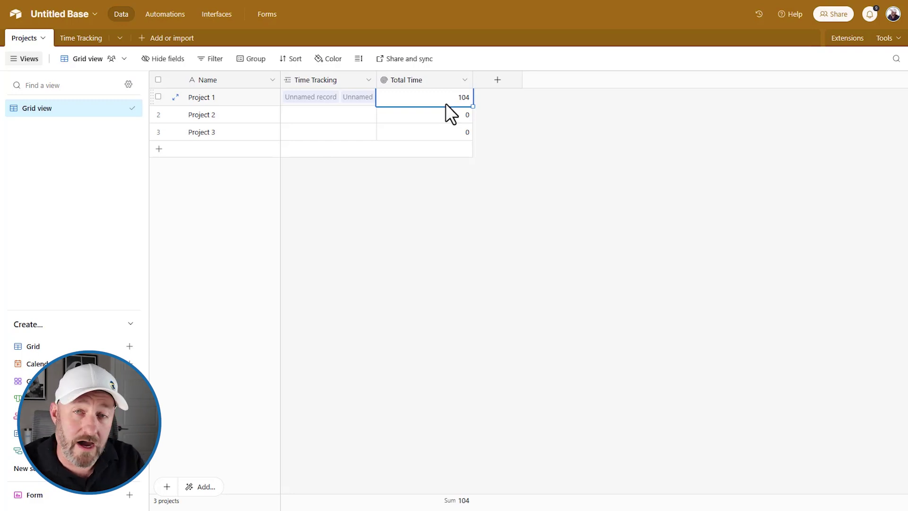
{"action": "left_click", "coordinate": [88, 38]}
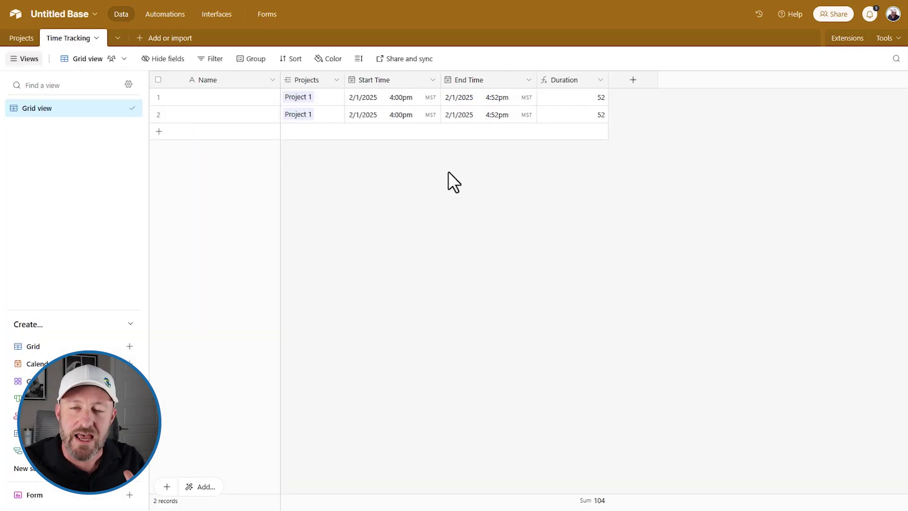
Create a User field in Time Tracking with Current user as its default value
{"action": "left_click", "coordinate": [631, 81]}
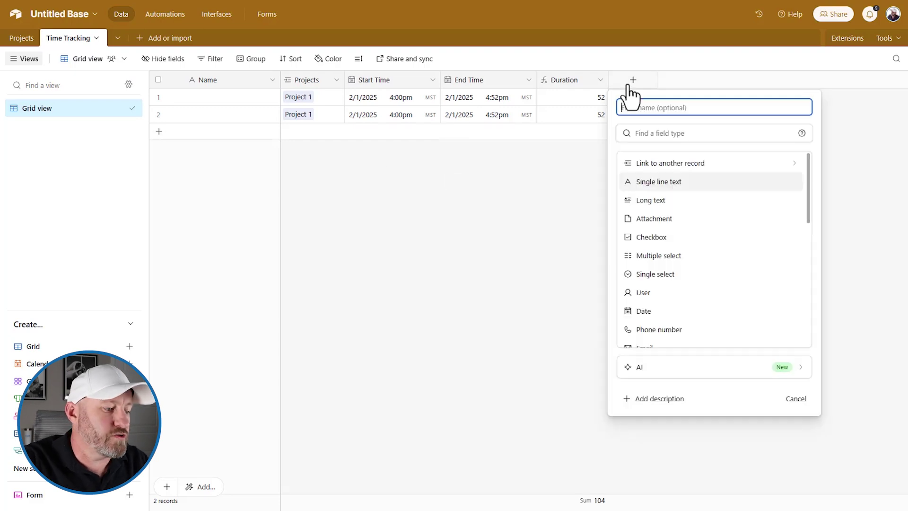
{"action": "key", "text": "Tab"}
{"action": "type", "text": "user"}
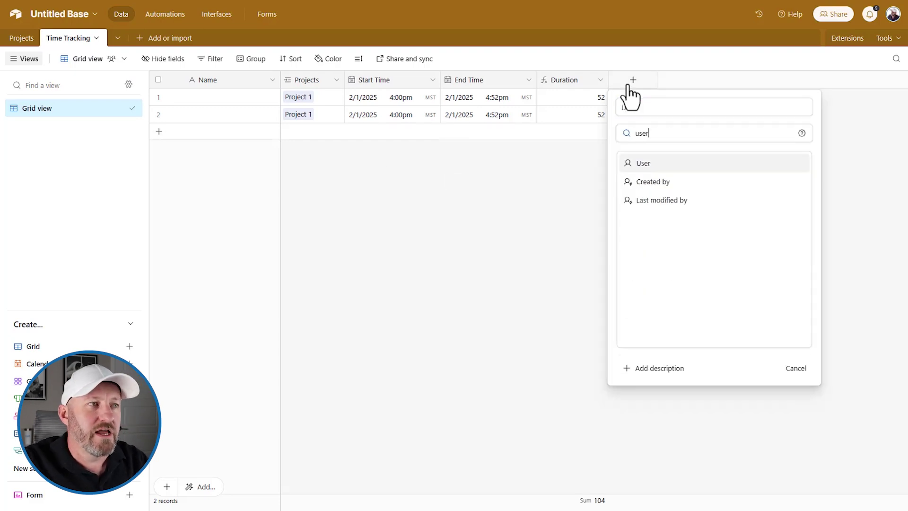
{"action": "left_click", "coordinate": [657, 163]}
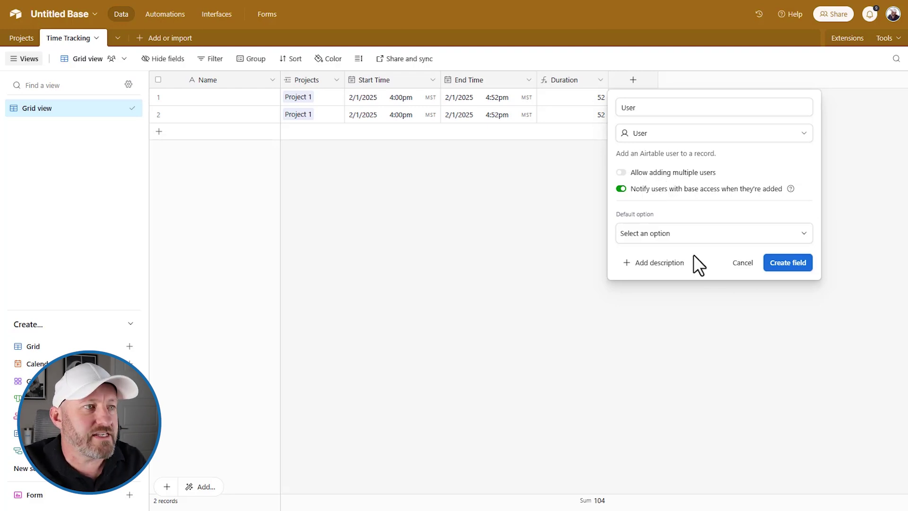
{"action": "left_click", "coordinate": [684, 236]}
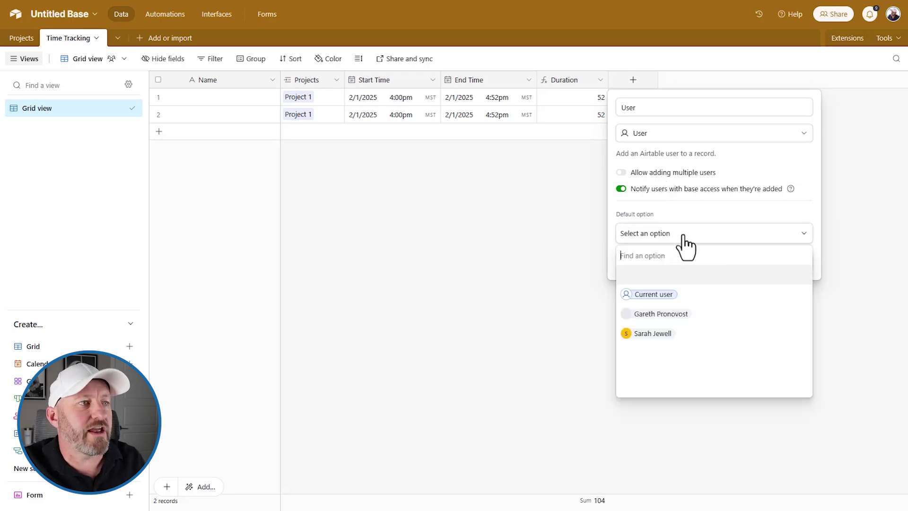
{"action": "left_click", "coordinate": [668, 315]}
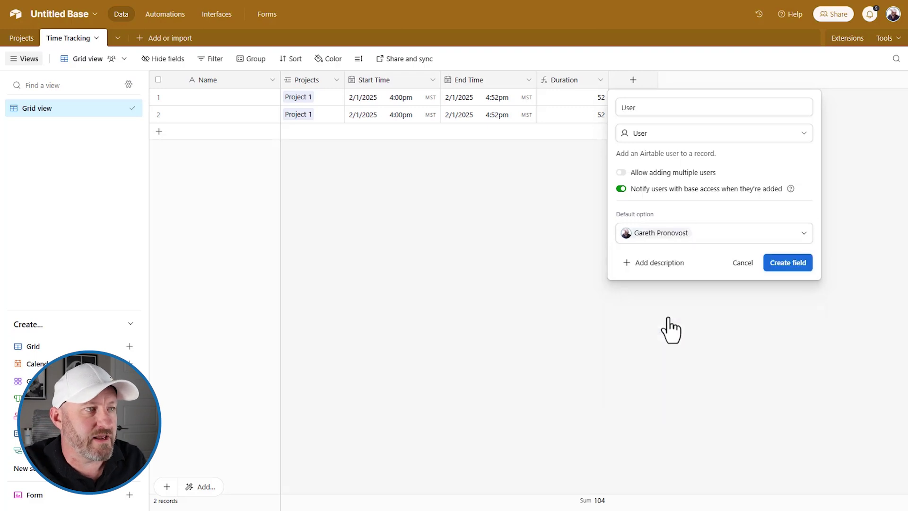
{"action": "left_click", "coordinate": [700, 234]}
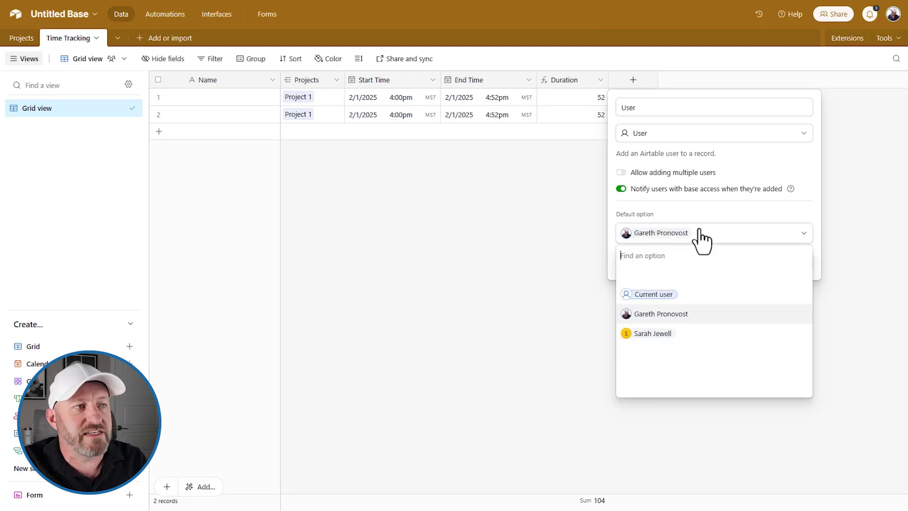
{"action": "left_click", "coordinate": [653, 294]}
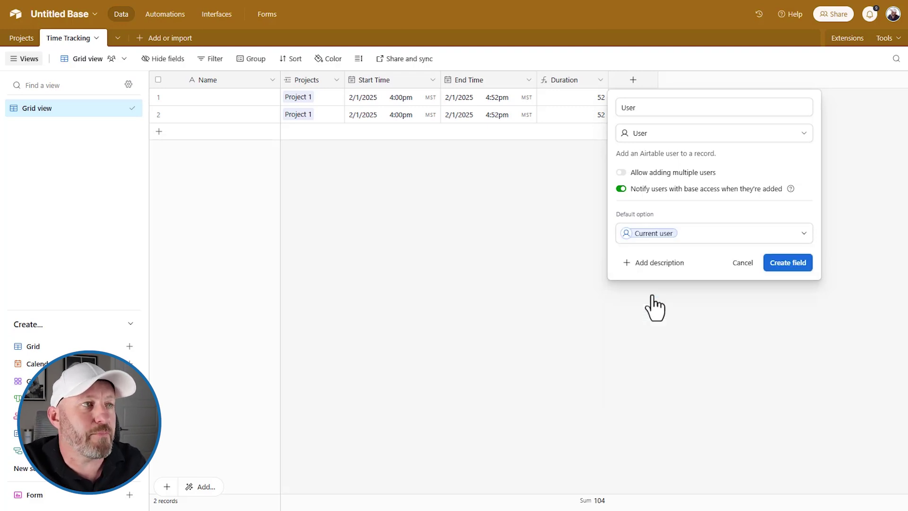
{"action": "left_click", "coordinate": [771, 265]}
Assign the collaborator to rows 1 and 2, then go to Interfaces
{"action": "left_click", "coordinate": [633, 99]}
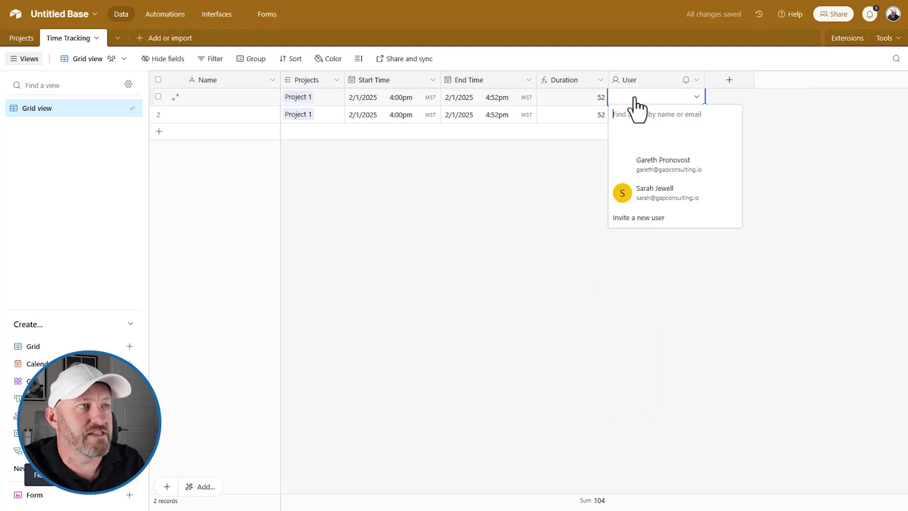
{"action": "left_click", "coordinate": [648, 165]}
{"action": "left_click_drag", "start_coordinate": [705, 105], "coordinate": [707, 127]}
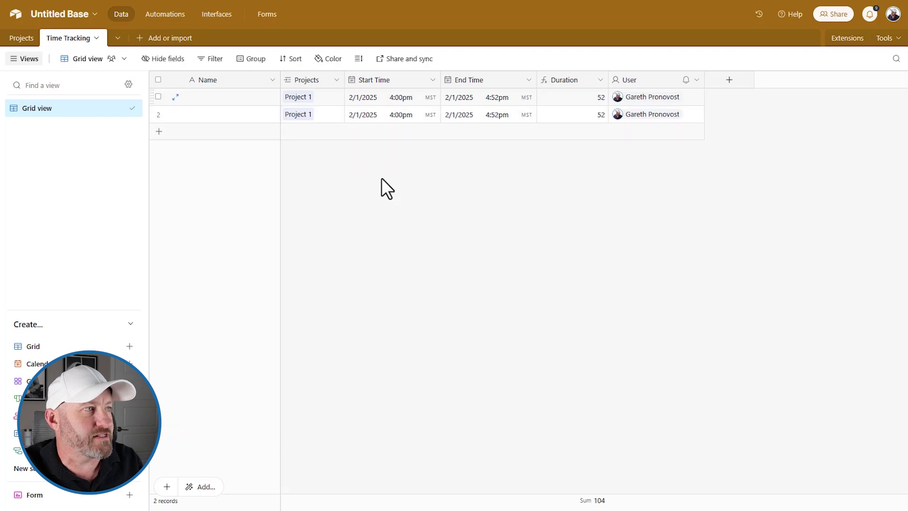
{"action": "left_click", "coordinate": [24, 37]}
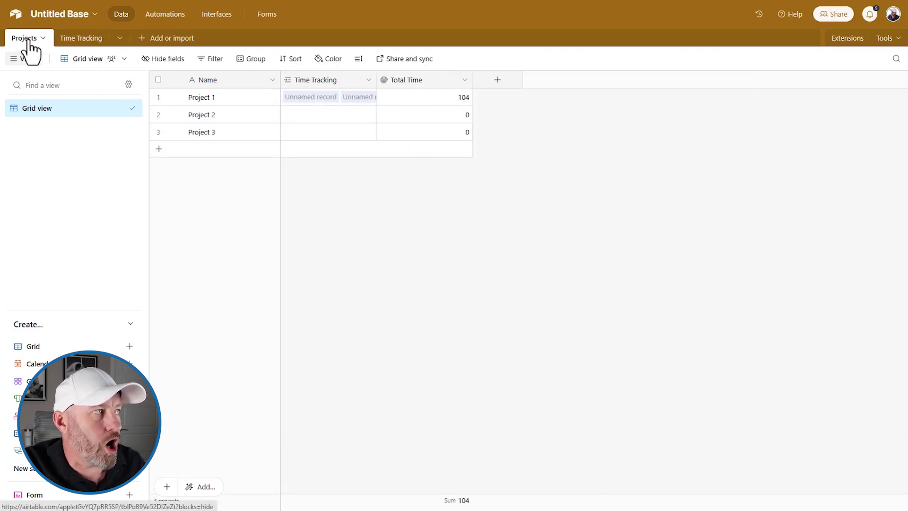
{"action": "left_click", "coordinate": [77, 40]}
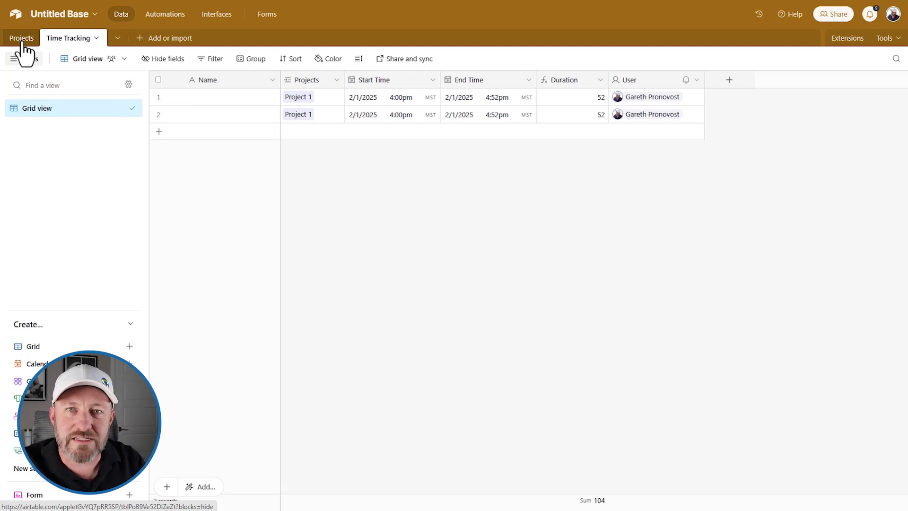
{"action": "left_click", "coordinate": [217, 15]}
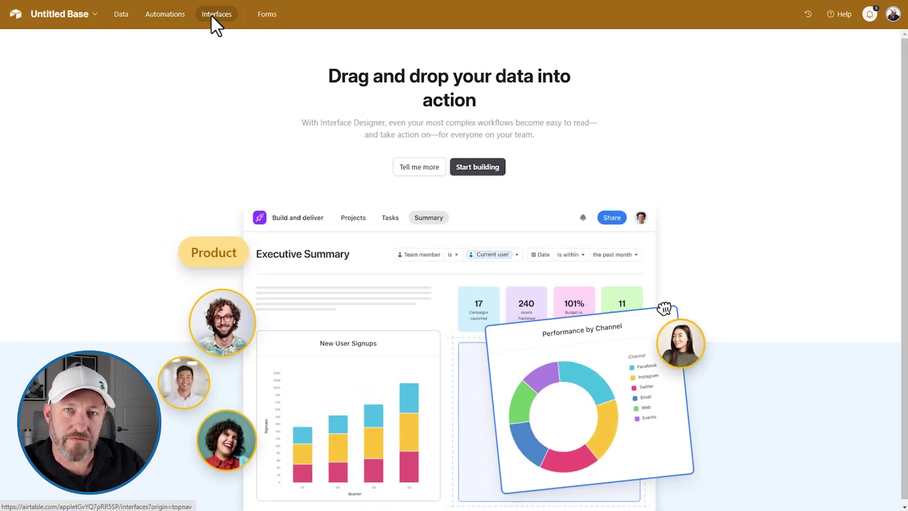
Start building a new interface with a calendar icon
{"action": "left_click", "coordinate": [464, 169]}
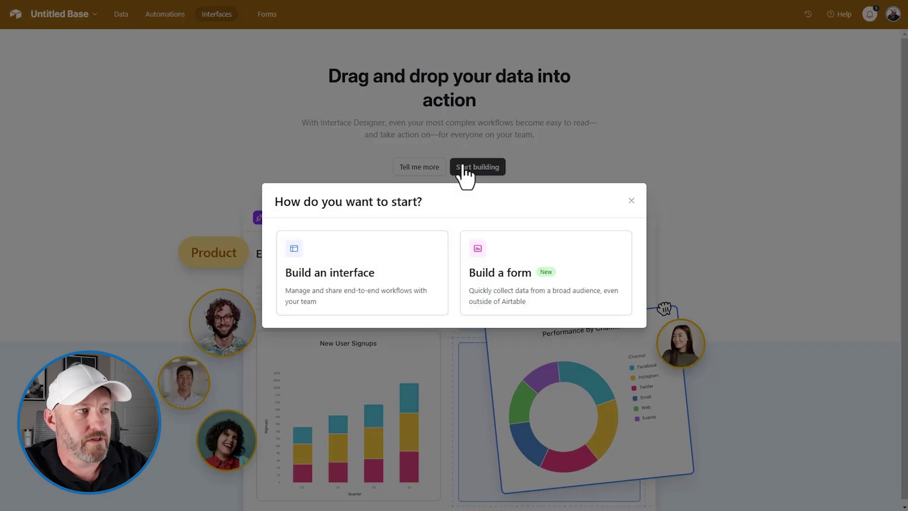
{"action": "left_click", "coordinate": [398, 304]}
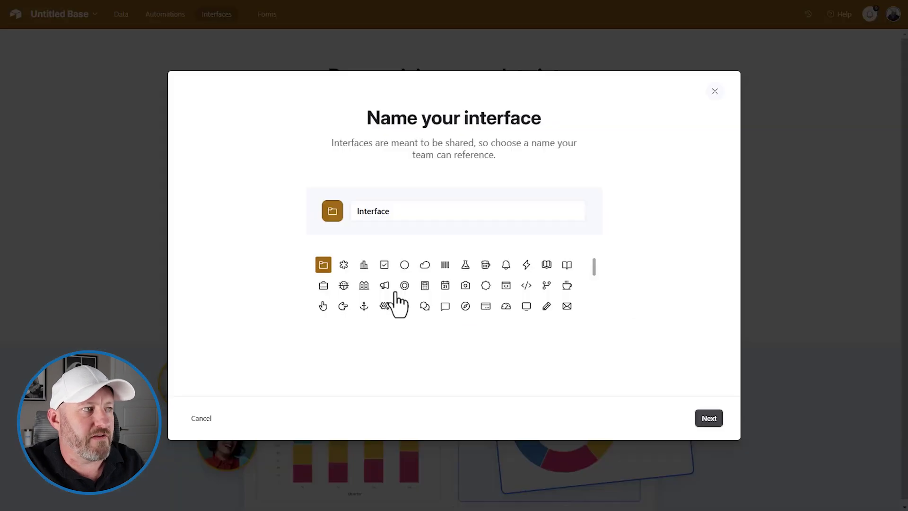
{"action": "left_click", "coordinate": [443, 285]}
{"action": "left_click", "coordinate": [708, 419]}
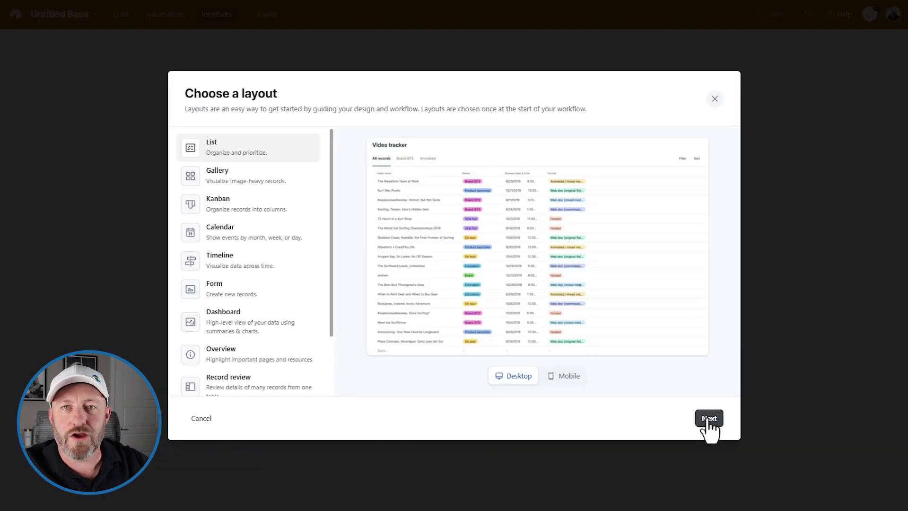
Create a Record review page on the Projects table named Time Tracking
{"action": "scroll", "coordinate": [272, 243], "scroll_direction": "down", "scroll_amount": 3}
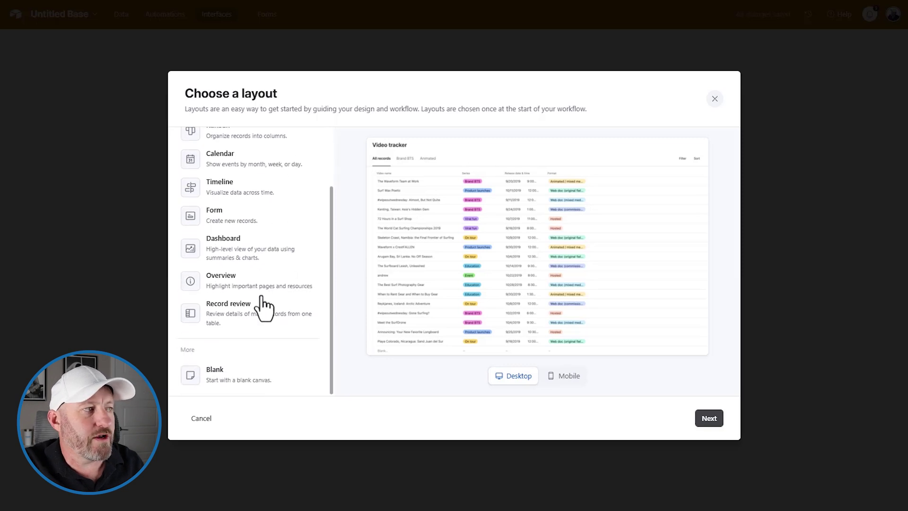
{"action": "left_click", "coordinate": [260, 311]}
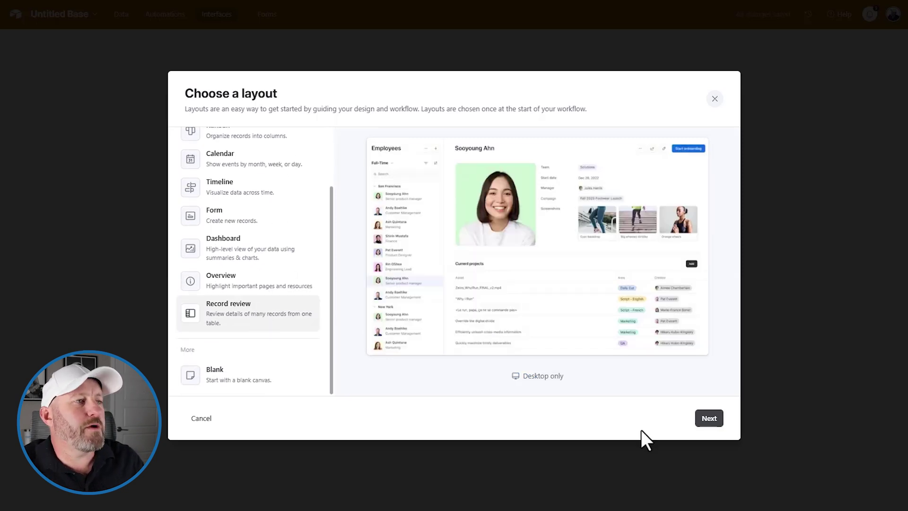
{"action": "left_click", "coordinate": [713, 424]}
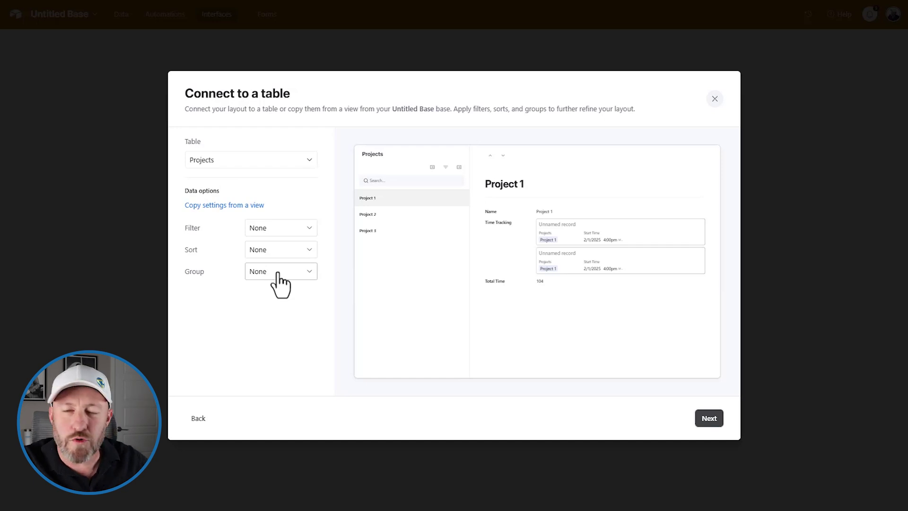
{"action": "left_click", "coordinate": [709, 418]}
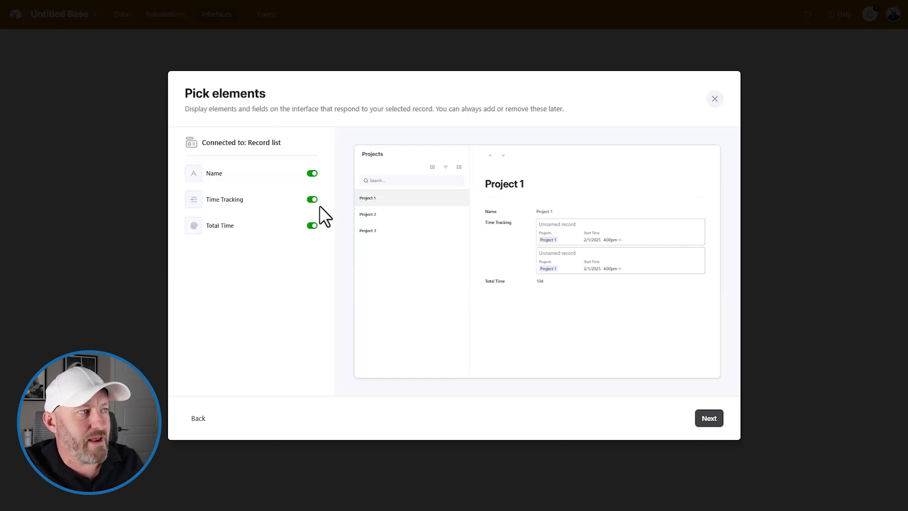
{"action": "left_click", "coordinate": [718, 424]}
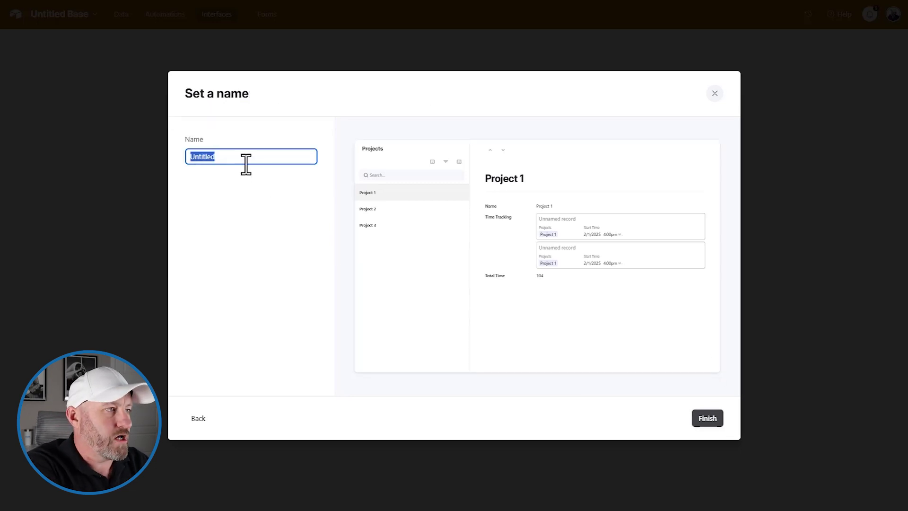
{"action": "type", "text": "Time Tra"}
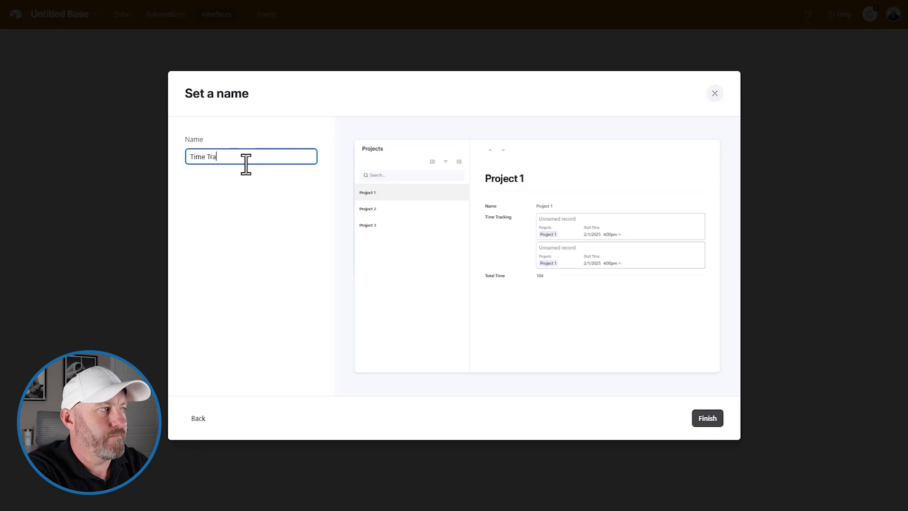
{"action": "type", "text": "cking"}
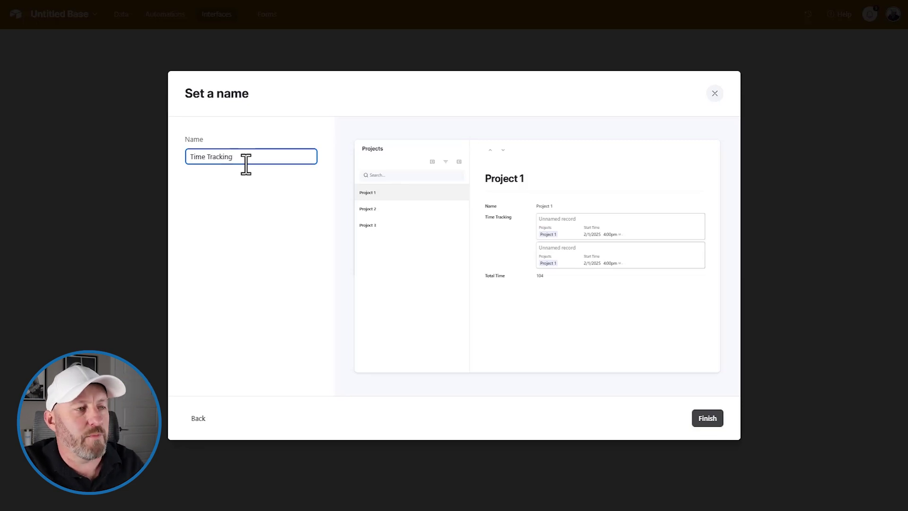
{"action": "left_click", "coordinate": [707, 420]}
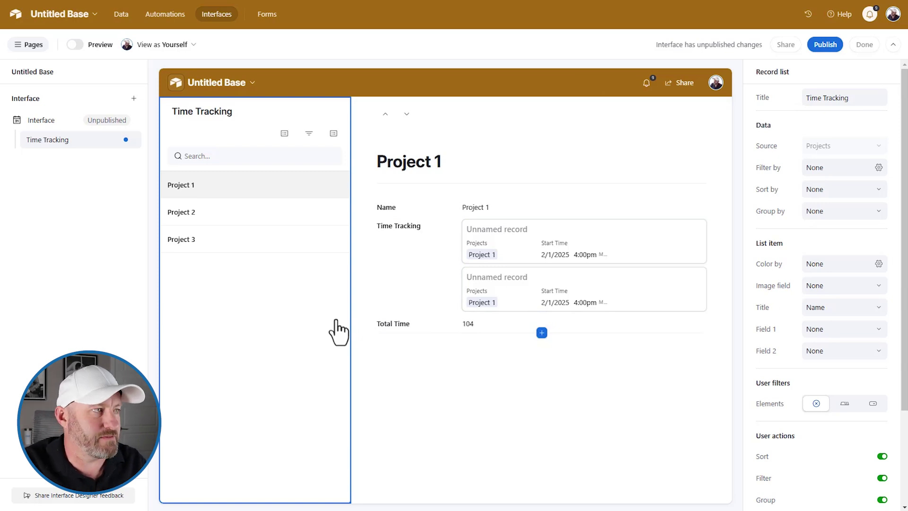
Show Project 1's Time Tracking field as a full-width list view
{"action": "left_click", "coordinate": [261, 218]}
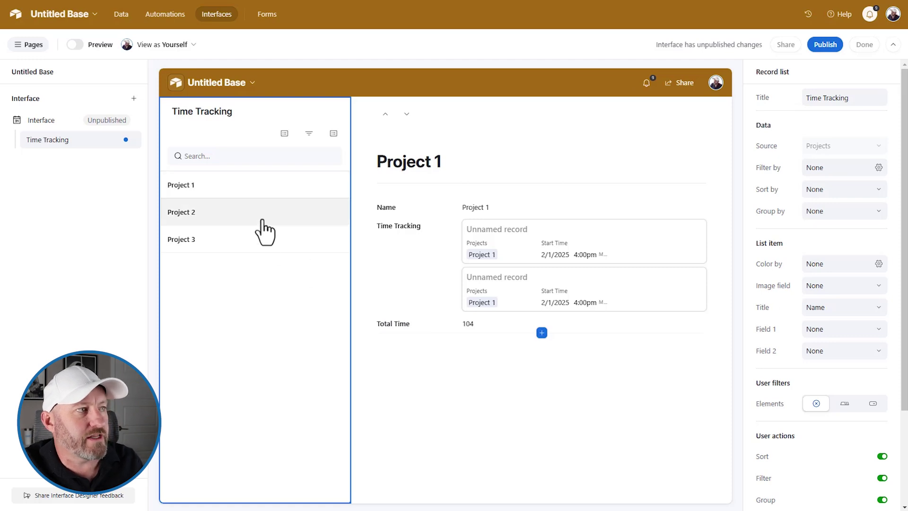
{"action": "left_click", "coordinate": [269, 246]}
{"action": "left_click", "coordinate": [260, 218]}
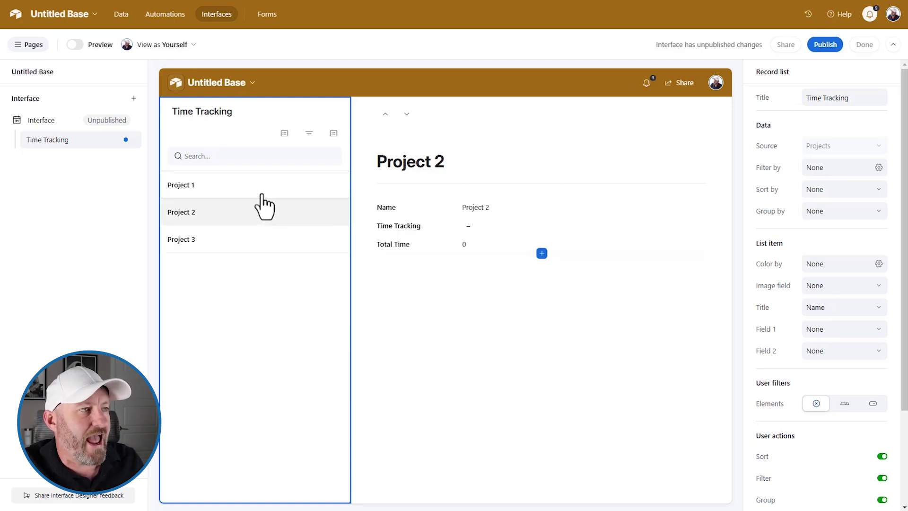
{"action": "left_click", "coordinate": [260, 188]}
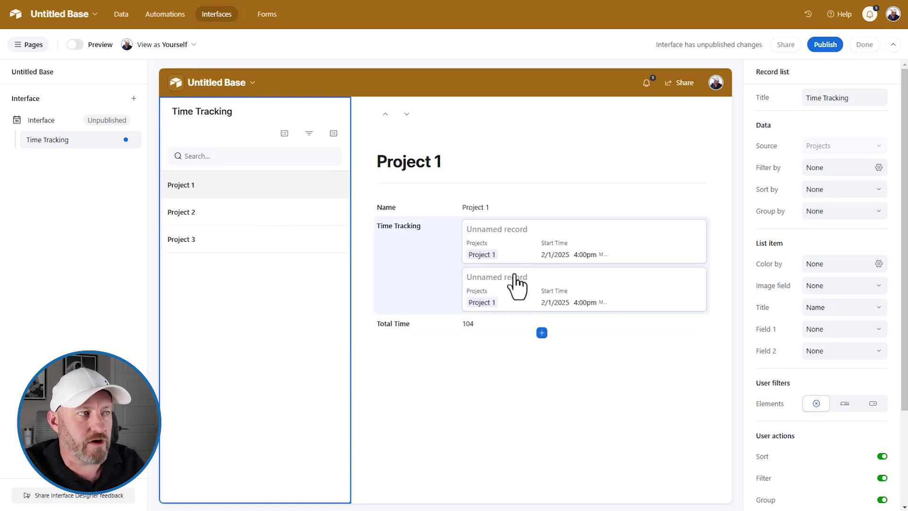
{"action": "left_click", "coordinate": [408, 275]}
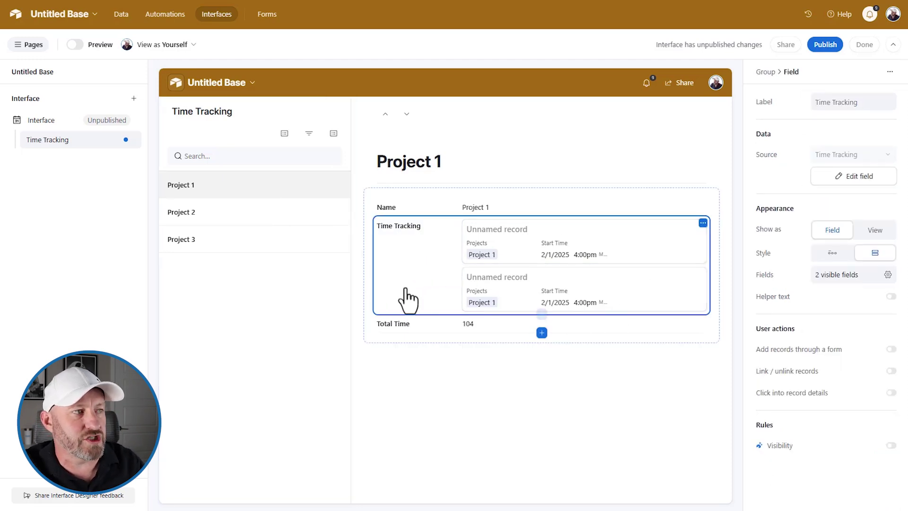
{"action": "left_click", "coordinate": [874, 230]}
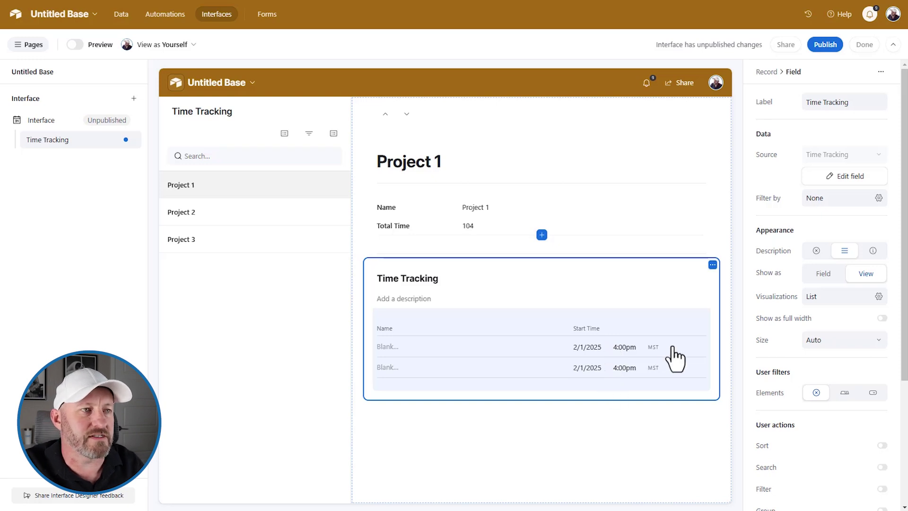
{"action": "scroll", "coordinate": [839, 345], "scroll_direction": "down", "scroll_amount": 2}
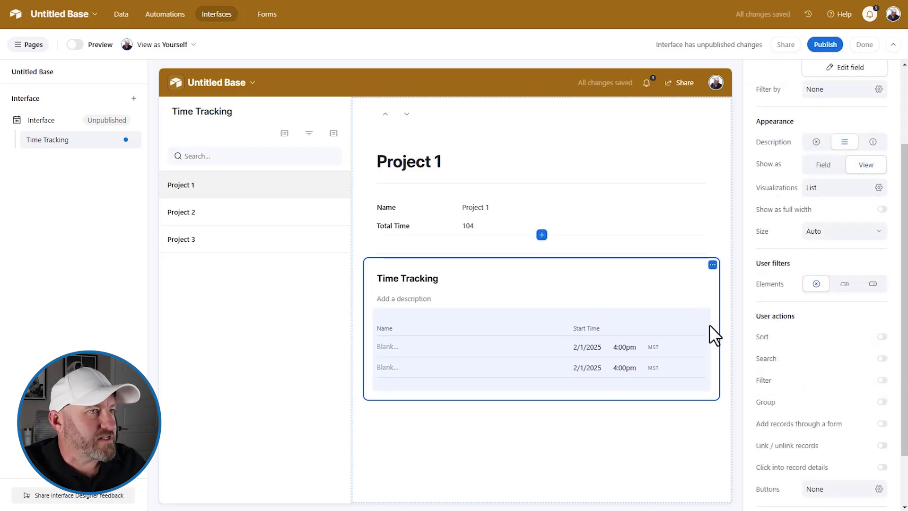
{"action": "left_click", "coordinate": [882, 209]}
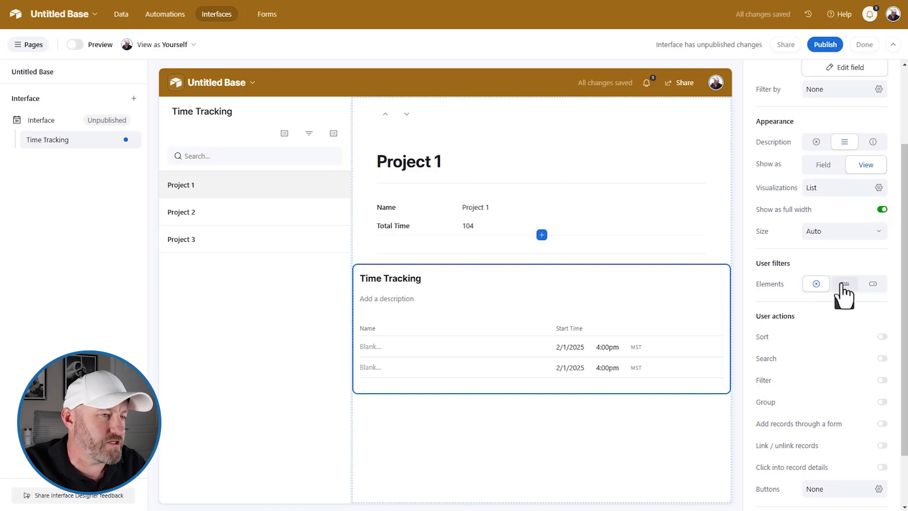
{"action": "left_click", "coordinate": [696, 319]}
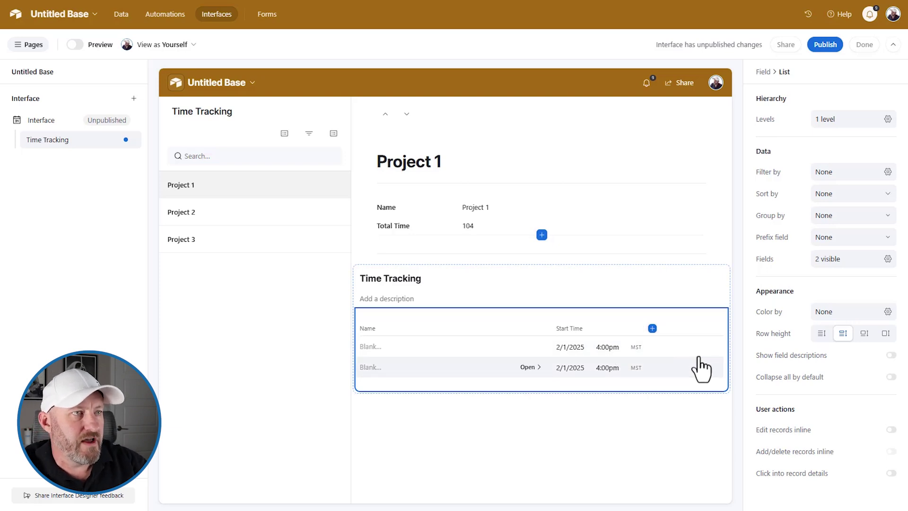
Show End Time and Duration in the Time Tracking list and narrow its Name column
{"action": "left_click", "coordinate": [828, 265]}
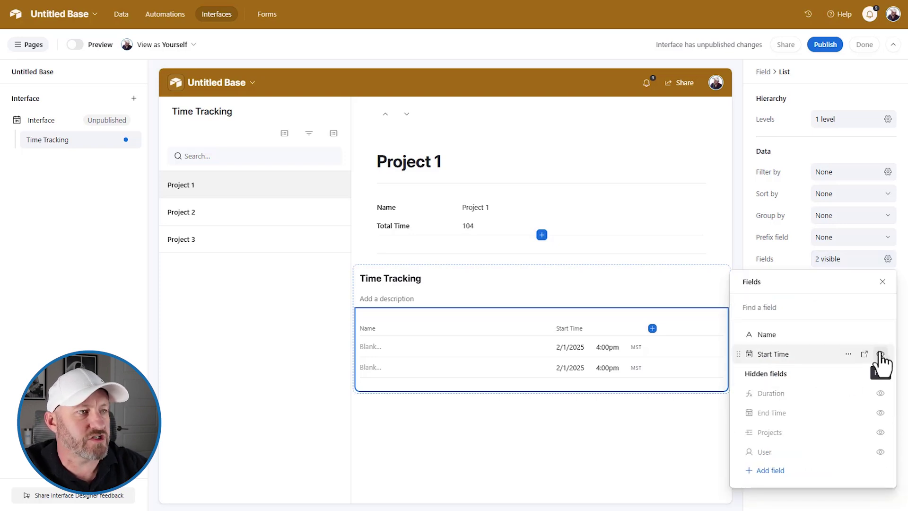
{"action": "left_click", "coordinate": [880, 412]}
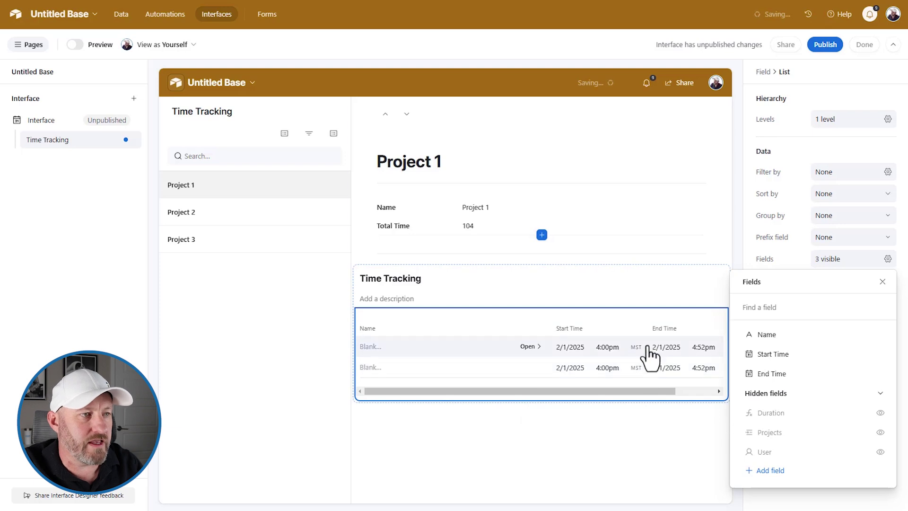
{"action": "left_click", "coordinate": [880, 412]}
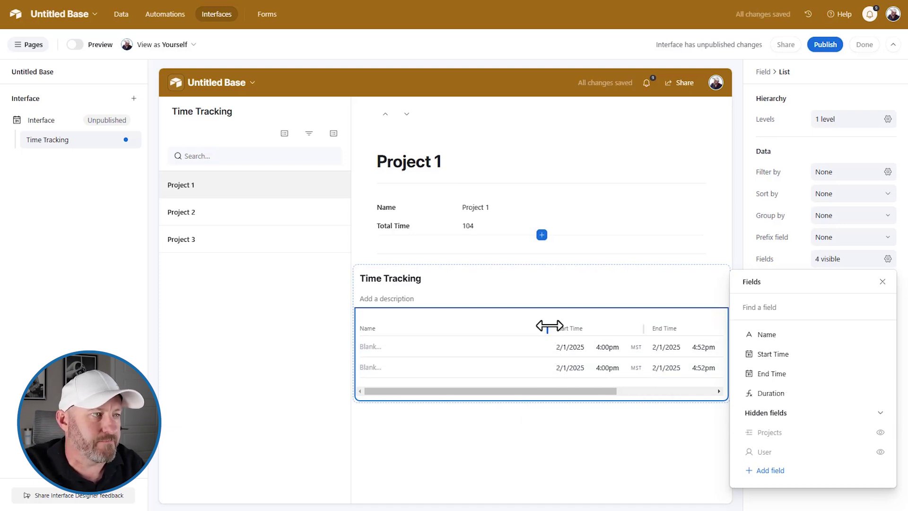
{"action": "left_click", "coordinate": [516, 329]}
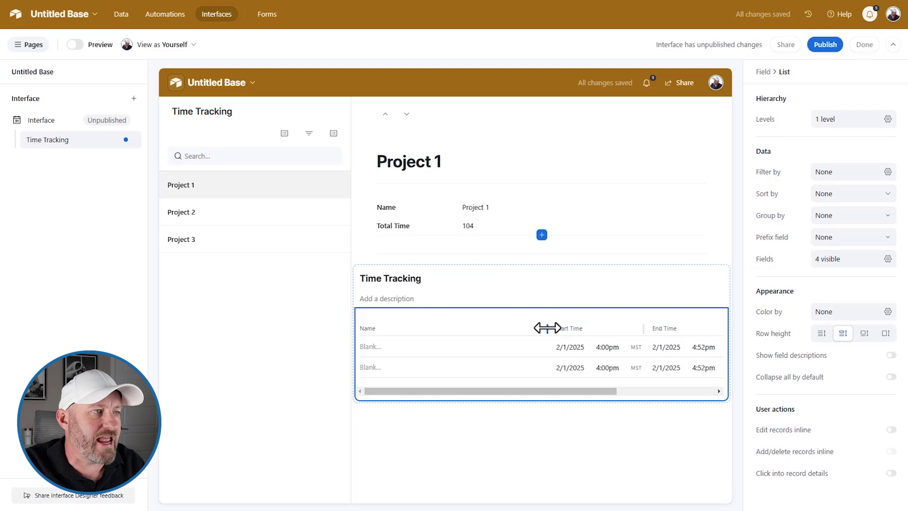
{"action": "left_click_drag", "start_coordinate": [547, 327], "coordinate": [445, 326]}
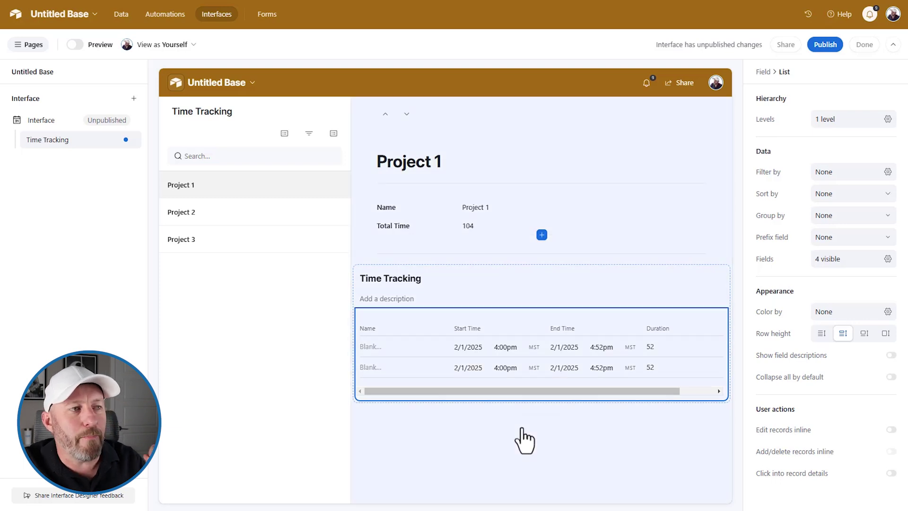
{"action": "left_click", "coordinate": [524, 440]}
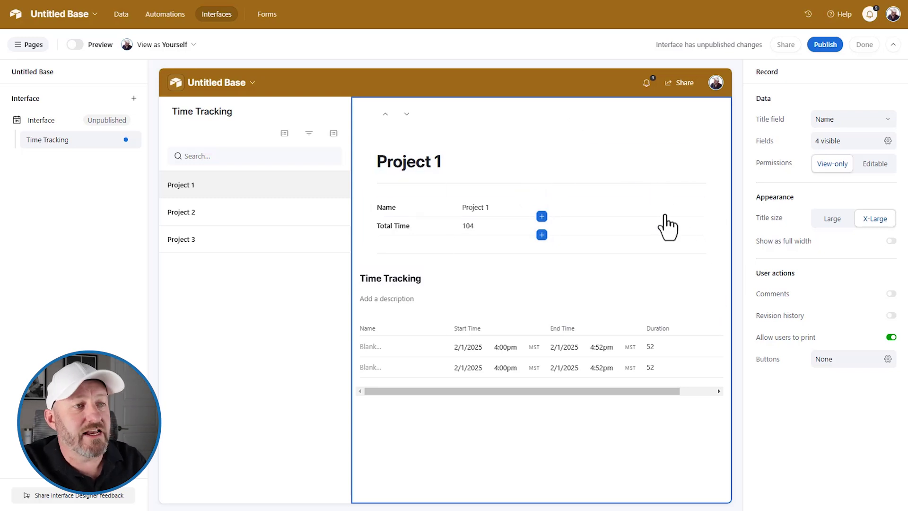
Add a record-page button with action Run automation, leaving the automation as None
{"action": "left_click", "coordinate": [825, 365]}
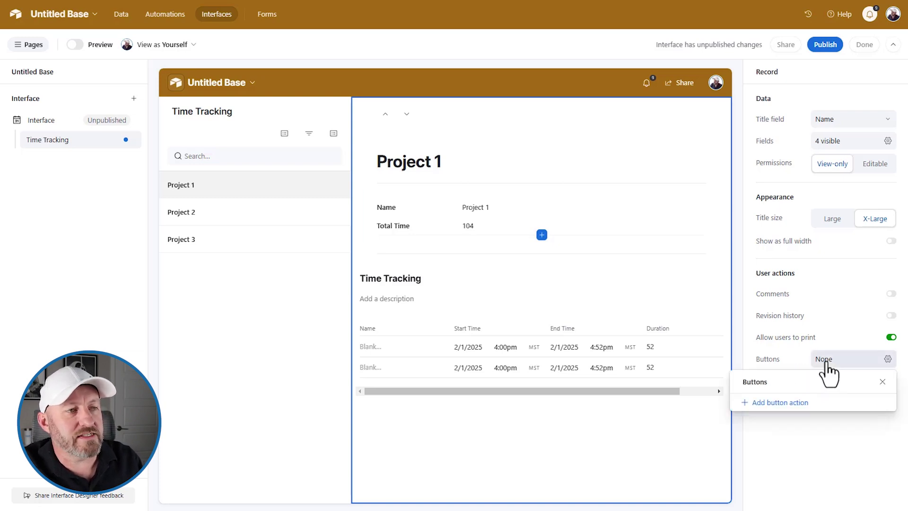
{"action": "left_click", "coordinate": [788, 403]}
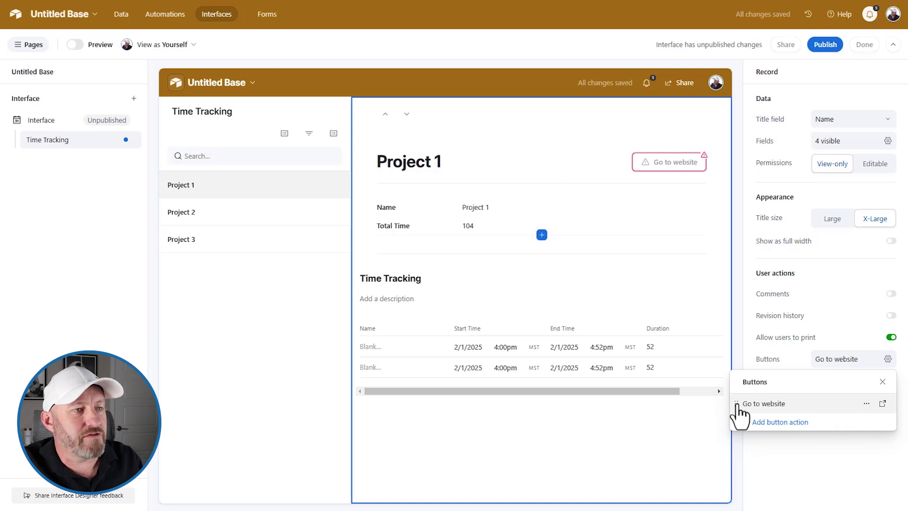
{"action": "left_click", "coordinate": [883, 404]}
{"action": "left_click", "coordinate": [860, 230]}
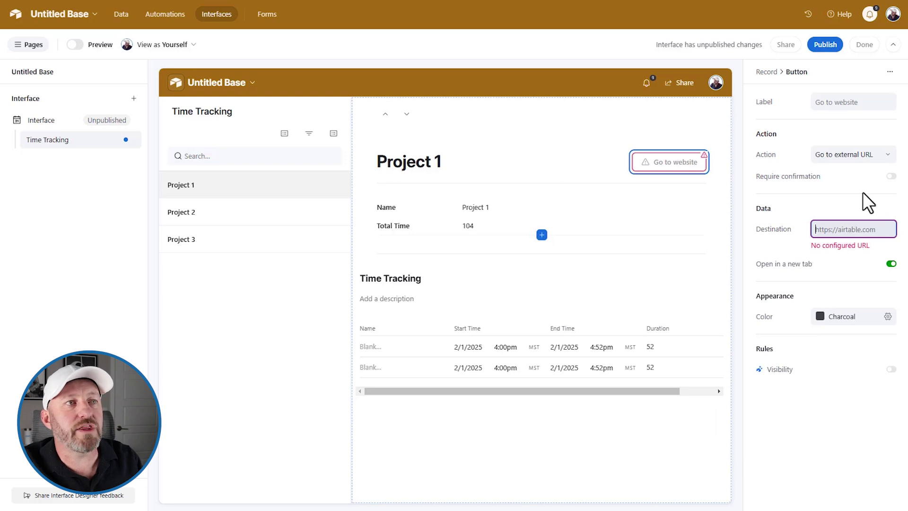
{"action": "left_click", "coordinate": [858, 154]}
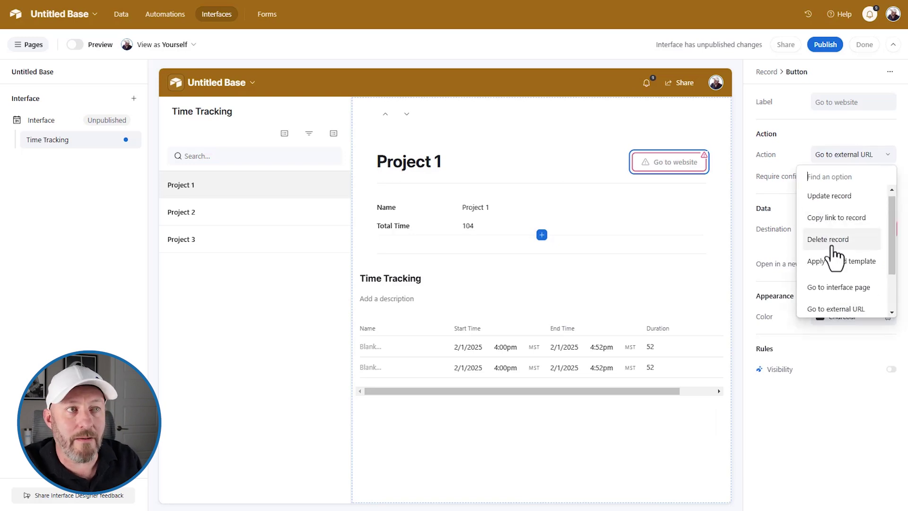
{"action": "scroll", "coordinate": [832, 256], "scroll_direction": "down", "scroll_amount": 2}
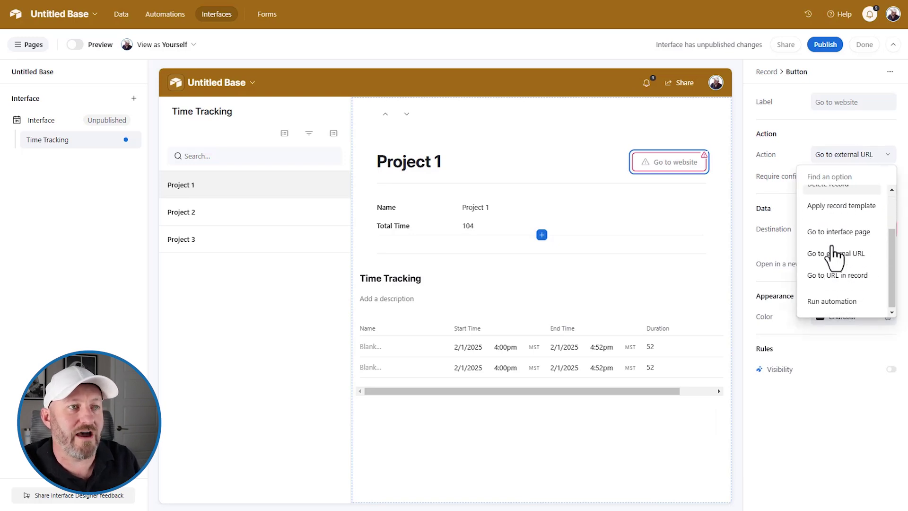
{"action": "left_click", "coordinate": [839, 303]}
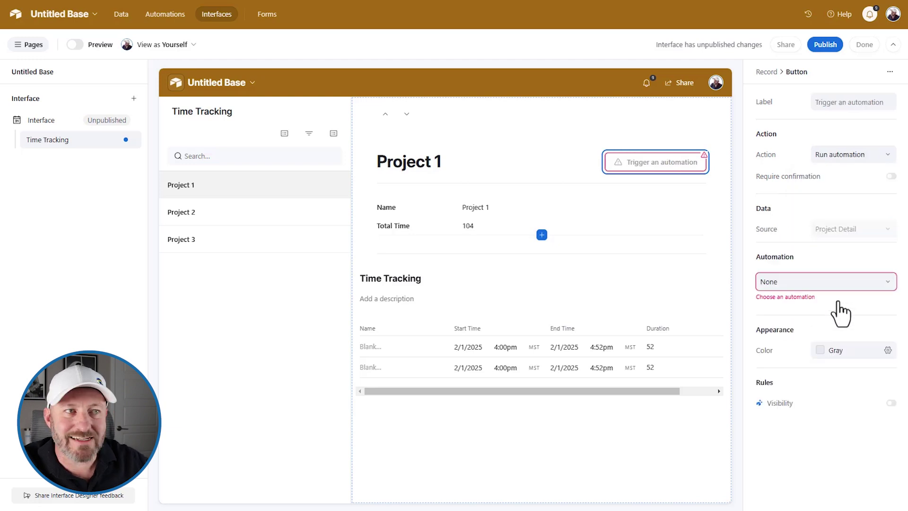
{"action": "left_click", "coordinate": [779, 282]}
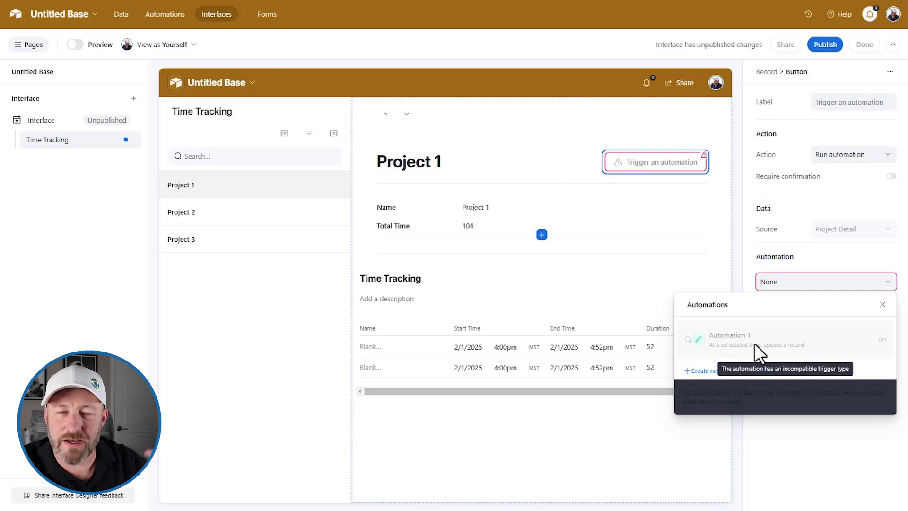
{"action": "left_click", "coordinate": [818, 281]}
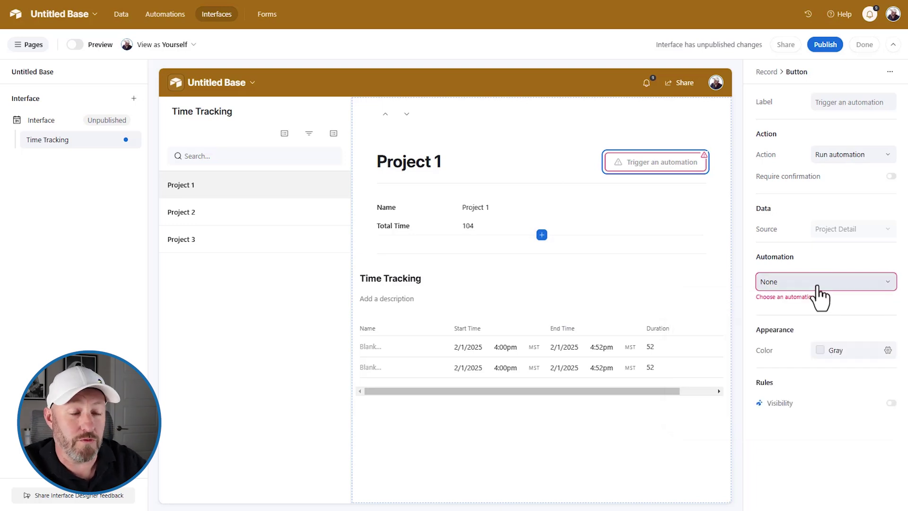
Relabel the button 'Start Trigger'
{"action": "left_click", "coordinate": [853, 103]}
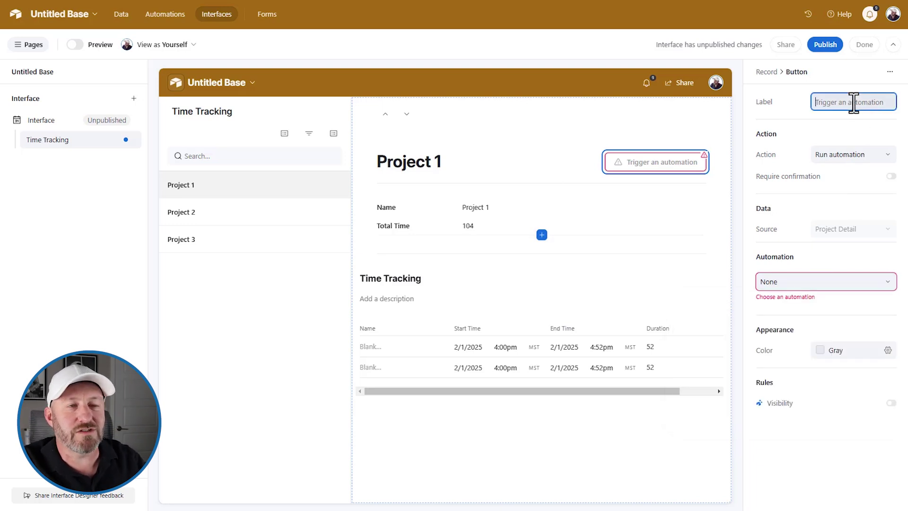
{"action": "type", "text": "Start Tri"}
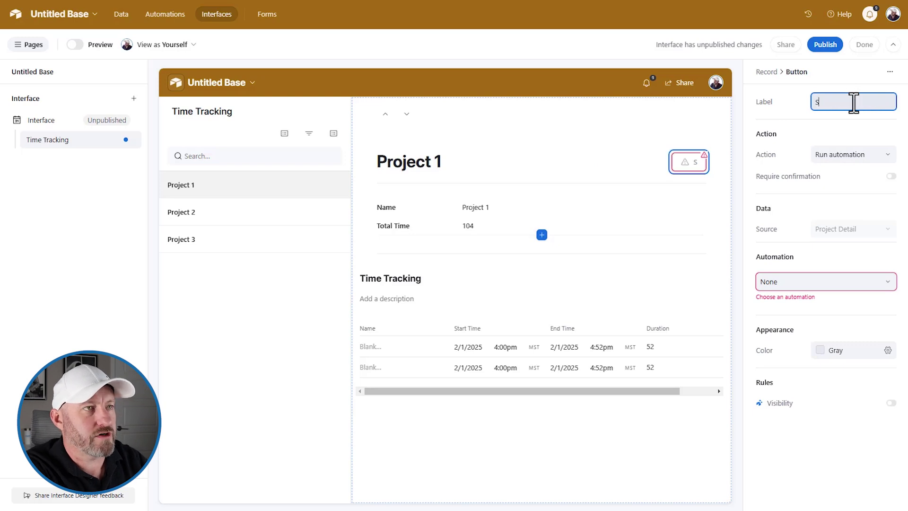
{"action": "type", "text": "gger"}
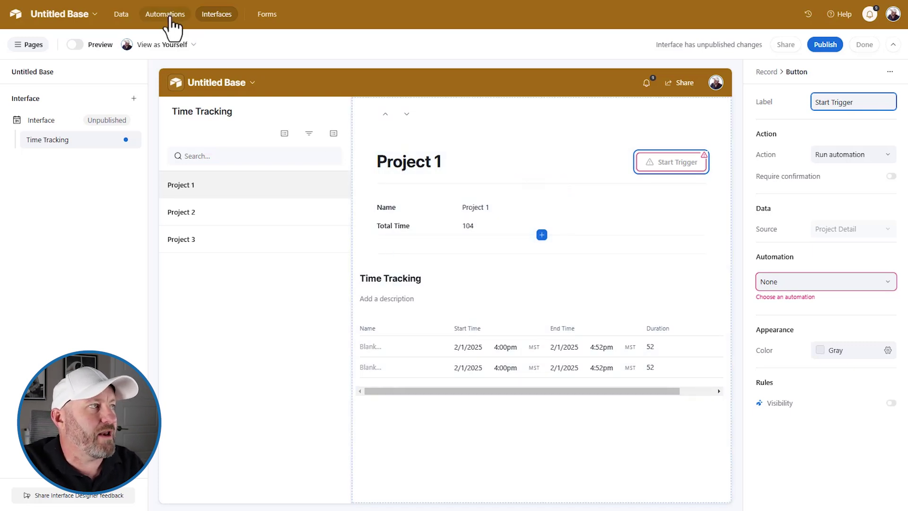
In a new browser tab, create Automation 2 with a When a button is clicked trigger
{"action": "right_click", "coordinate": [169, 17]}
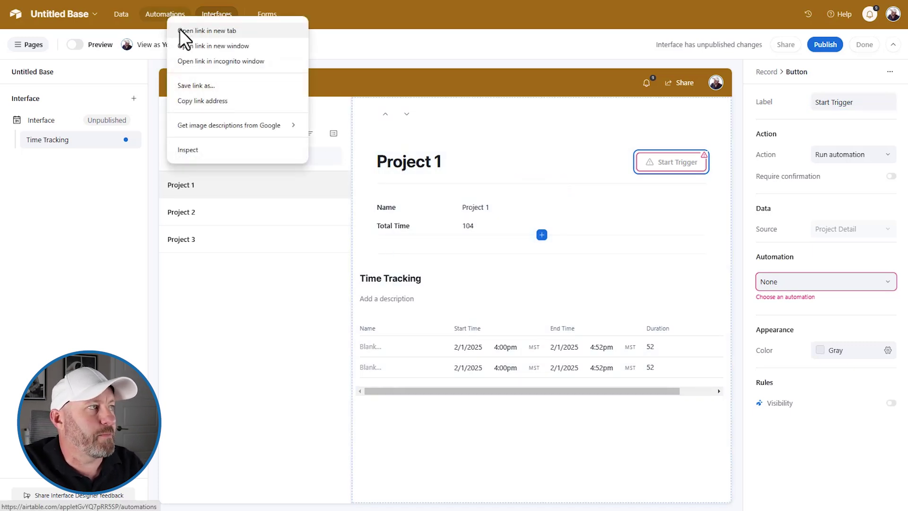
{"action": "left_click", "coordinate": [180, 29]}
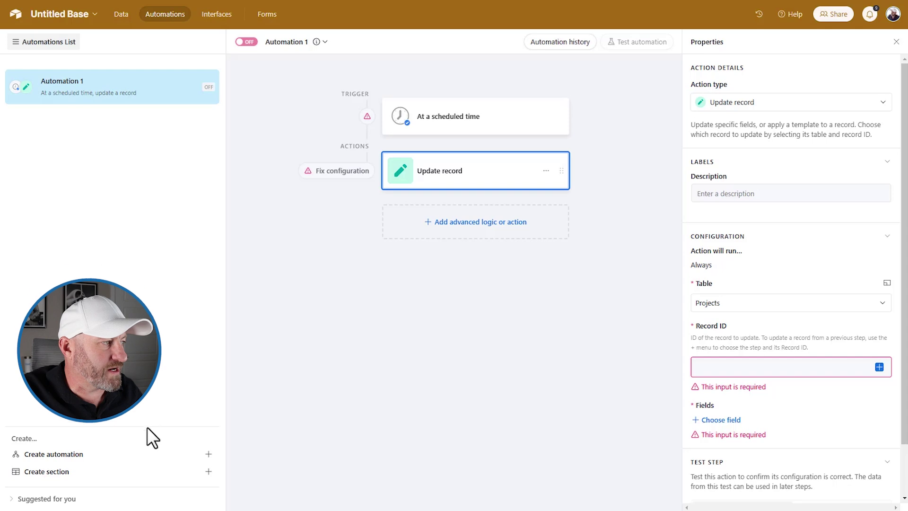
{"action": "left_click", "coordinate": [127, 459]}
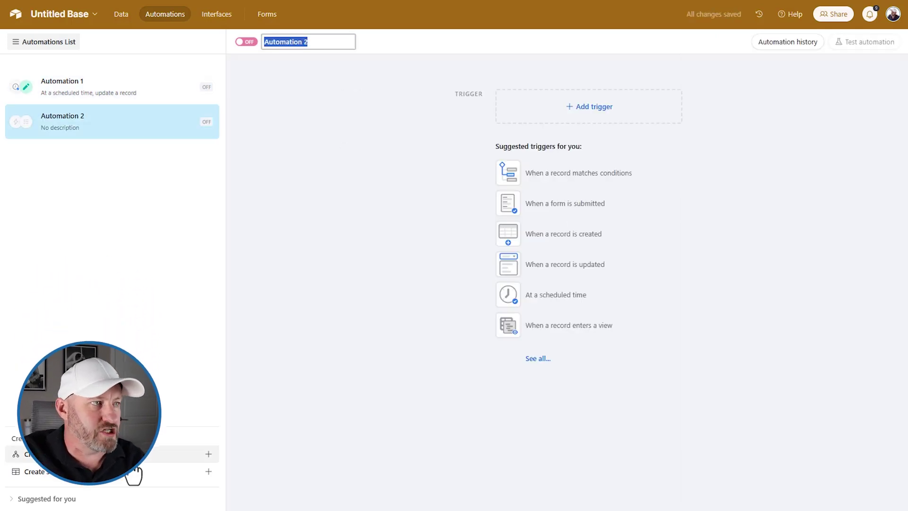
{"action": "left_click", "coordinate": [312, 409]}
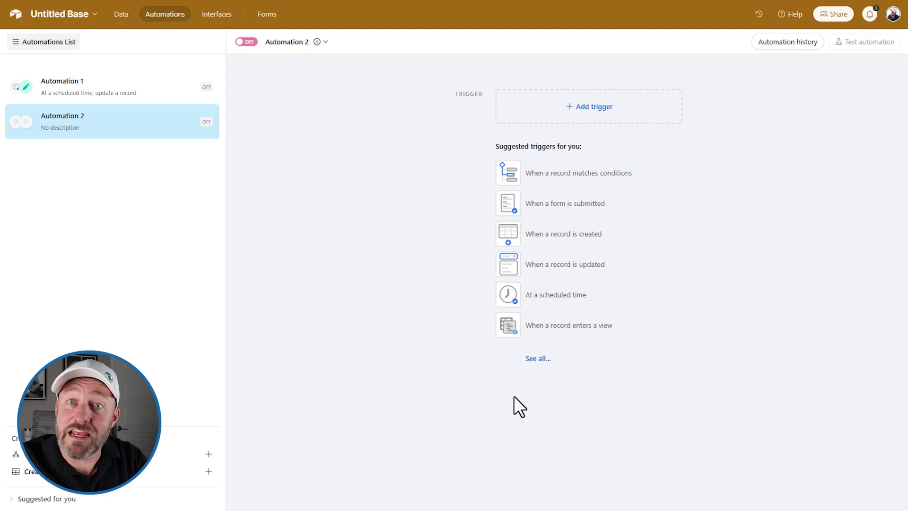
{"action": "left_click", "coordinate": [537, 360]}
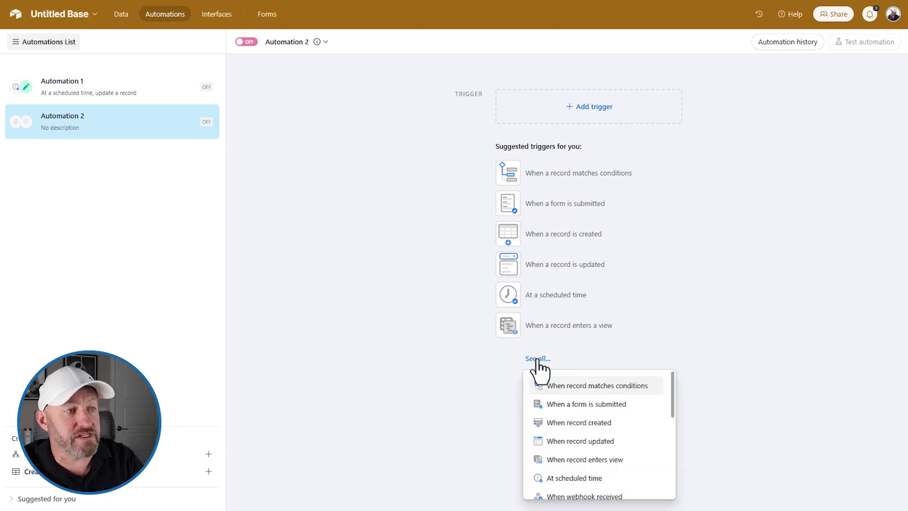
{"action": "scroll", "coordinate": [574, 433], "scroll_direction": "down", "scroll_amount": 1}
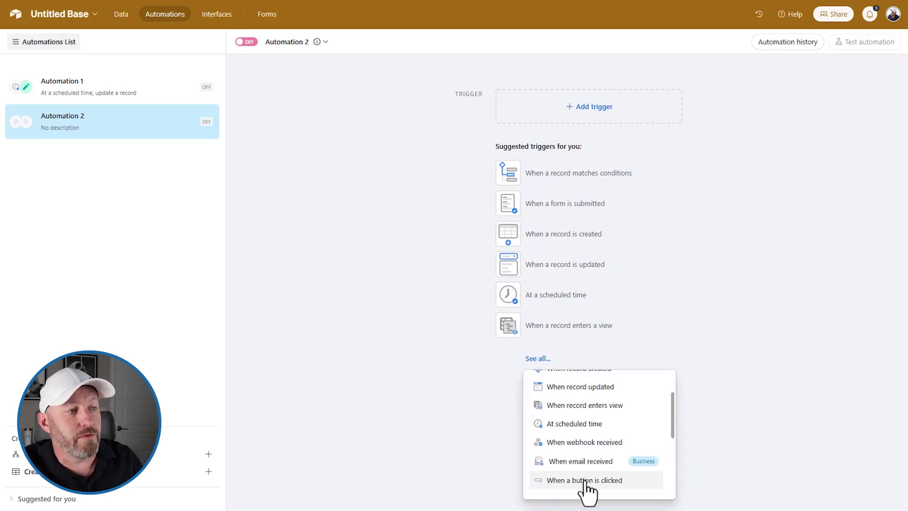
{"action": "left_click", "coordinate": [642, 487]}
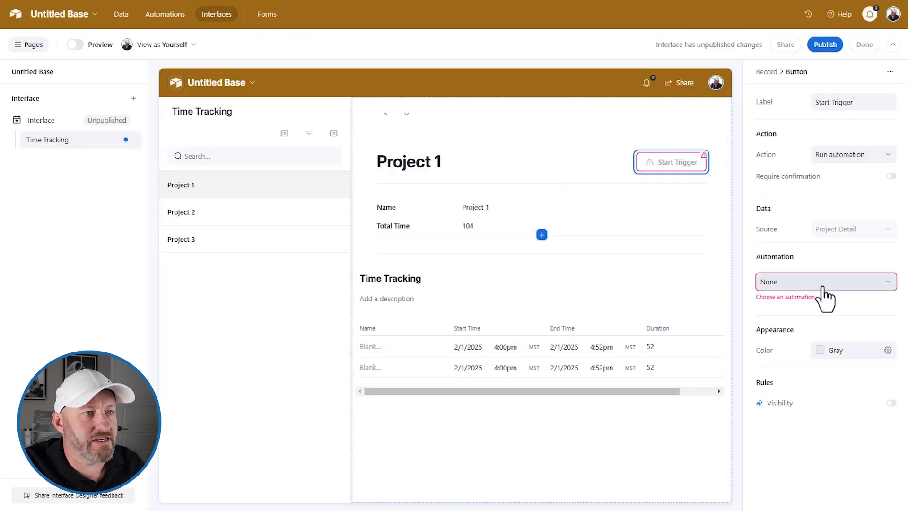
Connect the Start Trigger button to Automation 2, color it blue, and require confirmation
{"action": "left_click", "coordinate": [824, 283]}
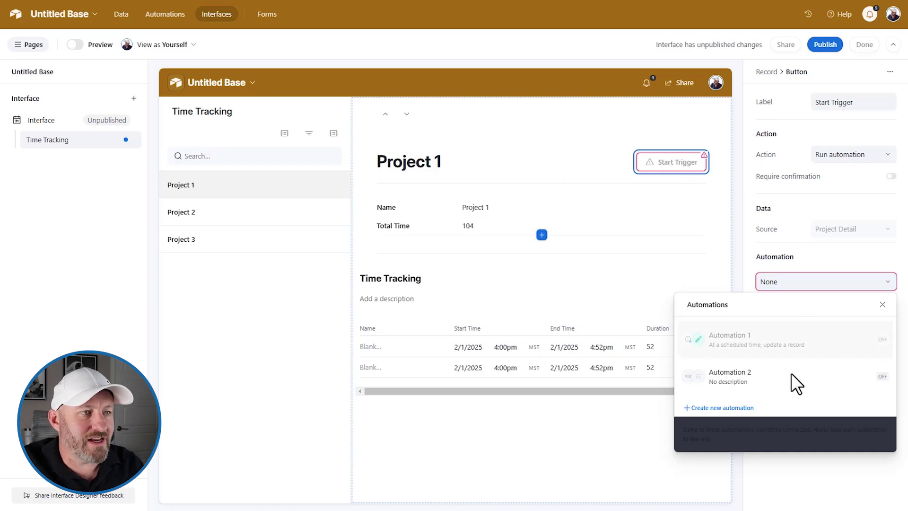
{"action": "left_click", "coordinate": [729, 376]}
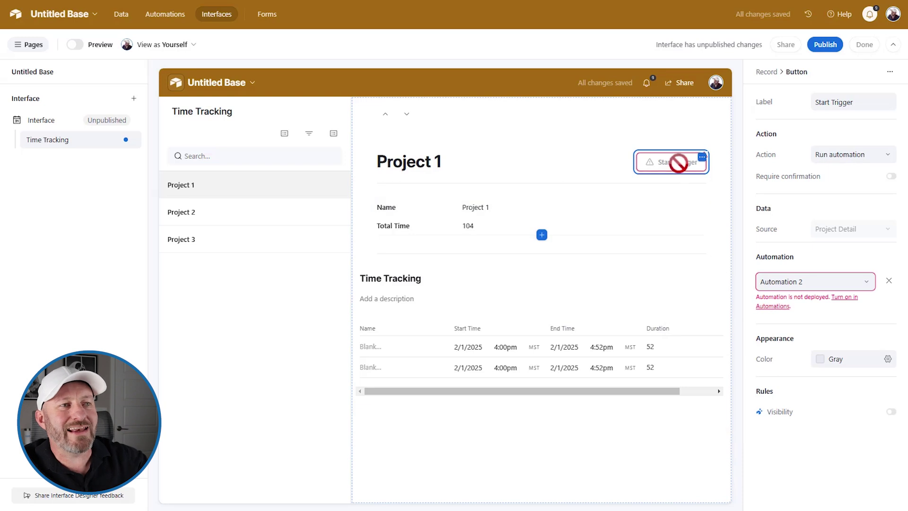
{"action": "mouse_move", "coordinate": [678, 163]}
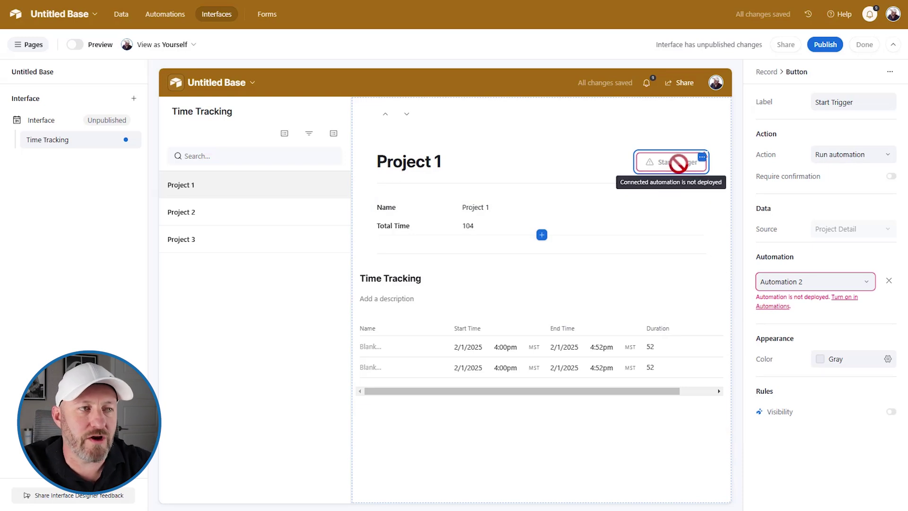
{"action": "left_click", "coordinate": [839, 362]}
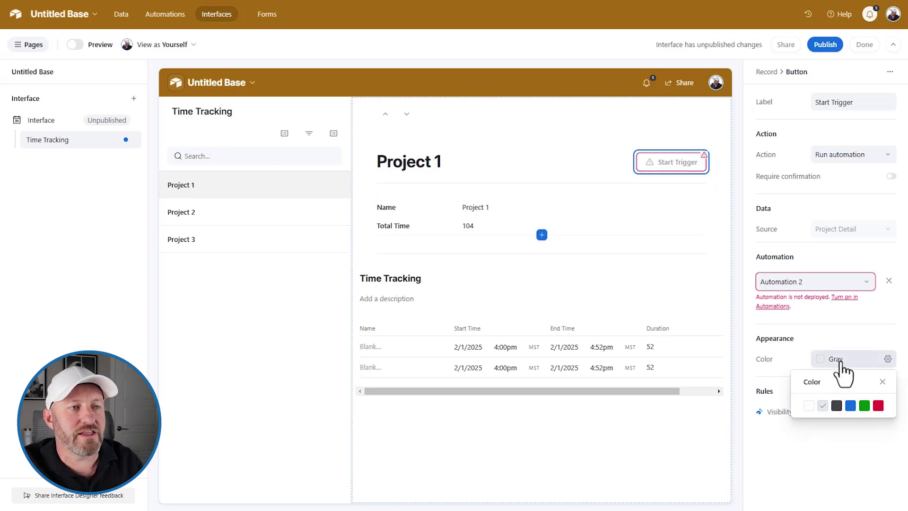
{"action": "left_click", "coordinate": [851, 405]}
{"action": "left_click", "coordinate": [854, 452]}
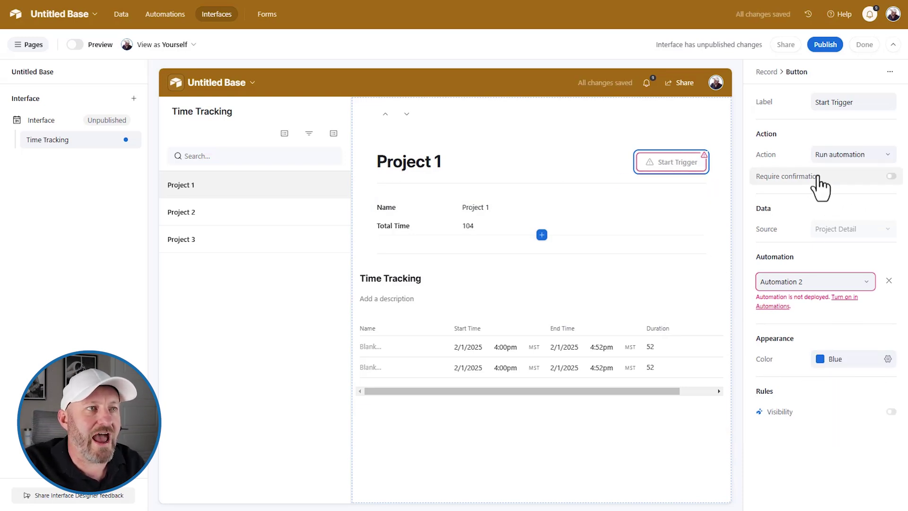
{"action": "left_click", "coordinate": [891, 176]}
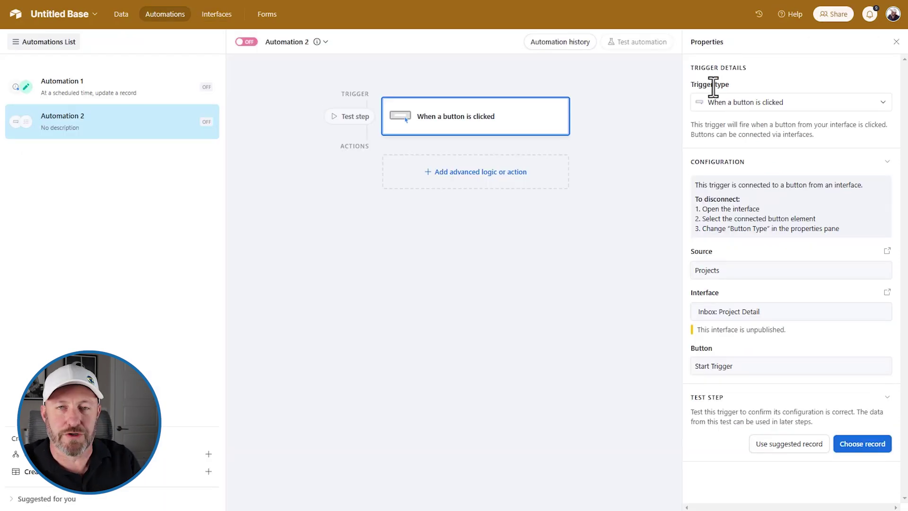
Add a Create record action to Automation 2 targeting the Time Tracking table
{"action": "left_click", "coordinate": [459, 182]}
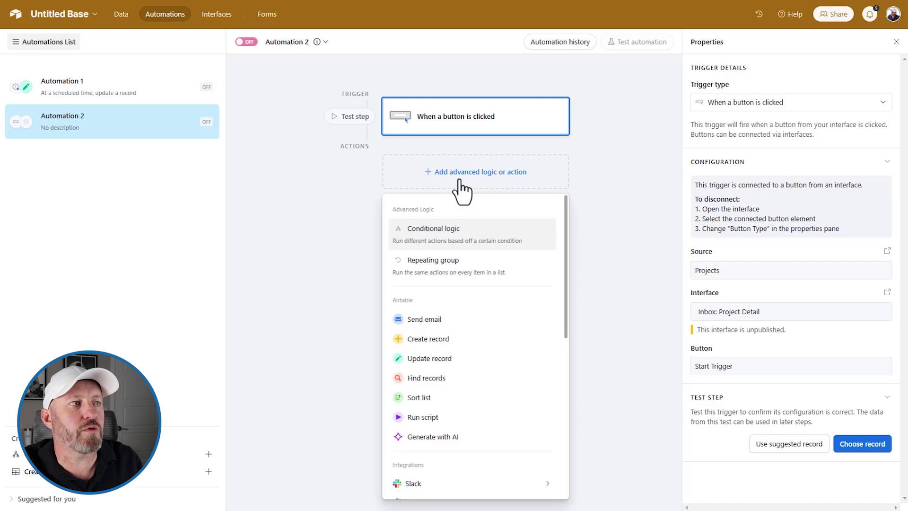
{"action": "left_click", "coordinate": [464, 340]}
{"action": "left_click", "coordinate": [729, 284]}
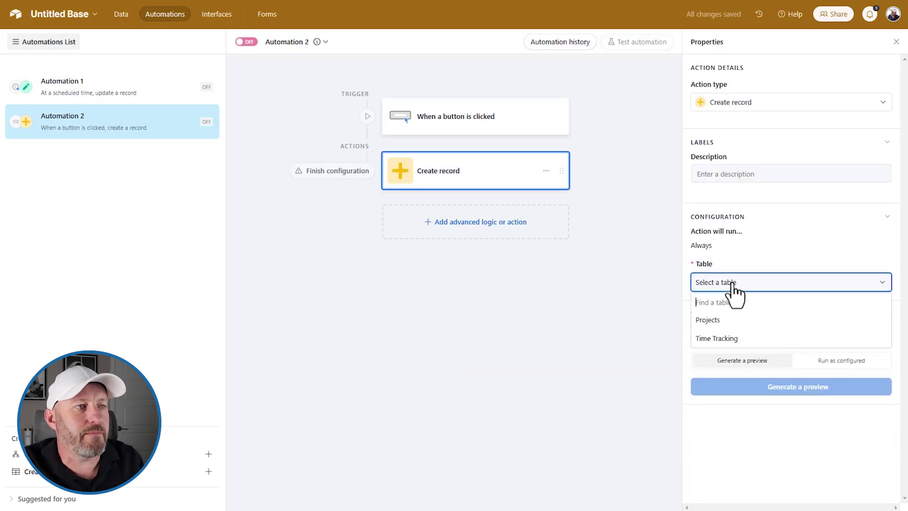
{"action": "left_click", "coordinate": [731, 339]}
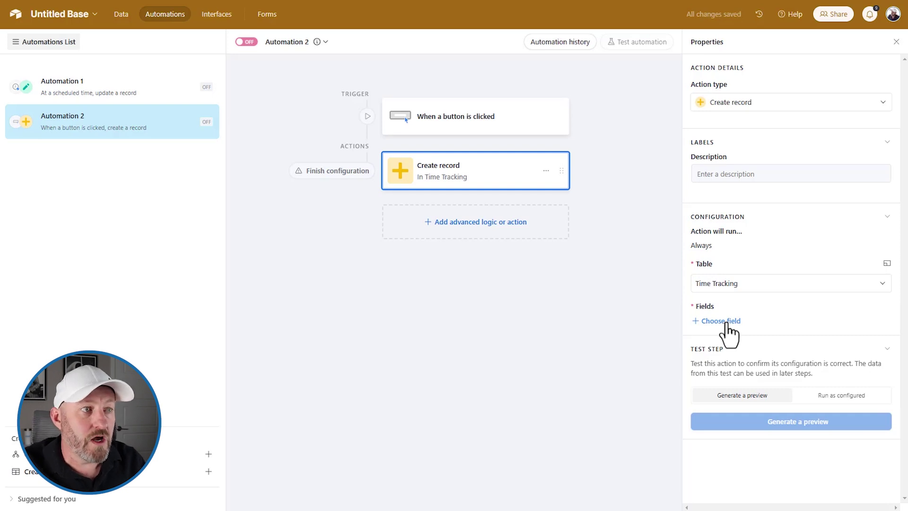
Fill the record's Projects field with the button trigger's Airtable record ID
{"action": "left_click", "coordinate": [726, 324]}
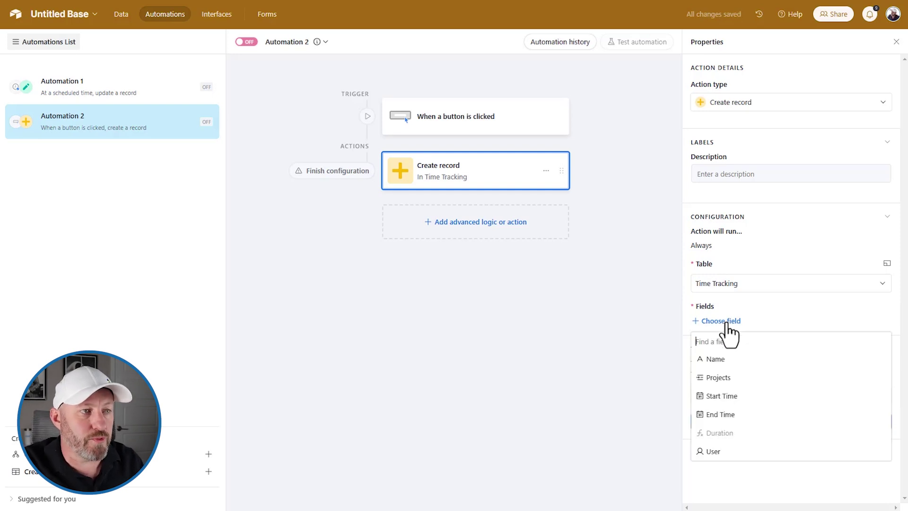
{"action": "left_click", "coordinate": [725, 377]}
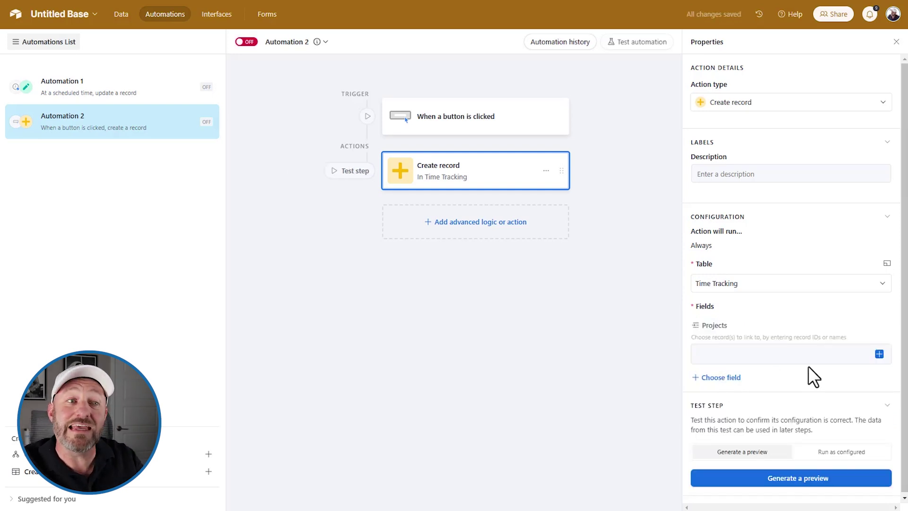
{"action": "left_click", "coordinate": [878, 354]}
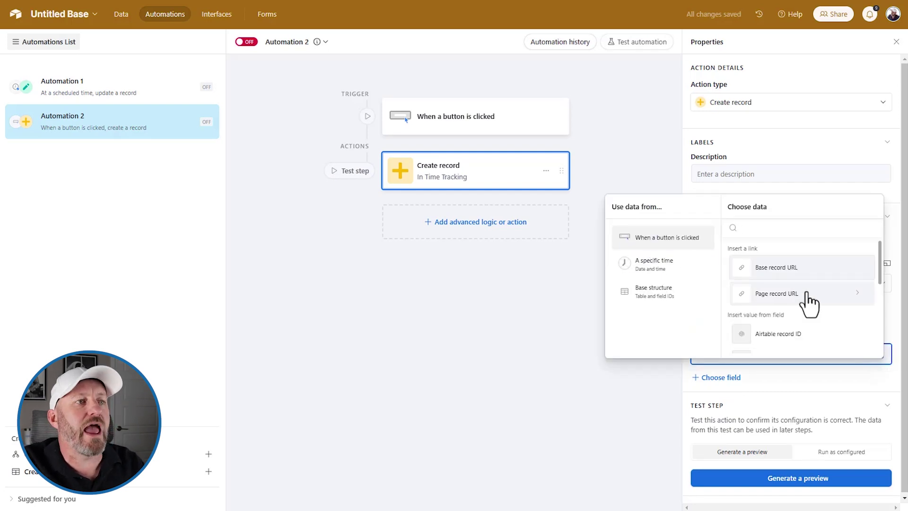
{"action": "scroll", "coordinate": [801, 298], "scroll_direction": "down", "scroll_amount": 1}
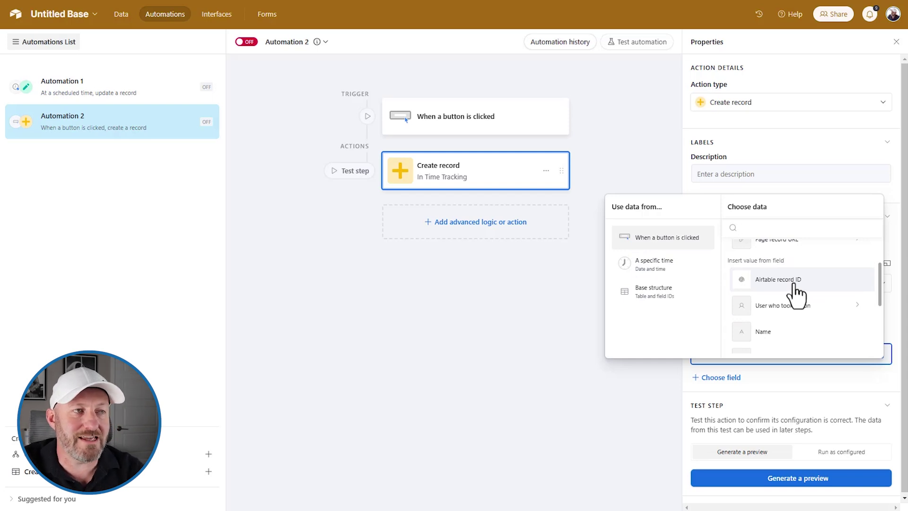
{"action": "left_click", "coordinate": [797, 280]}
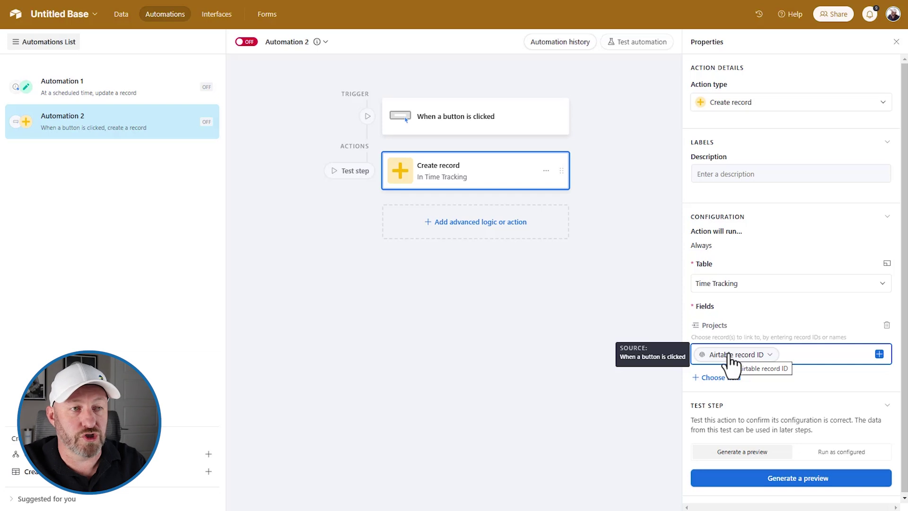
{"action": "left_click", "coordinate": [732, 377]}
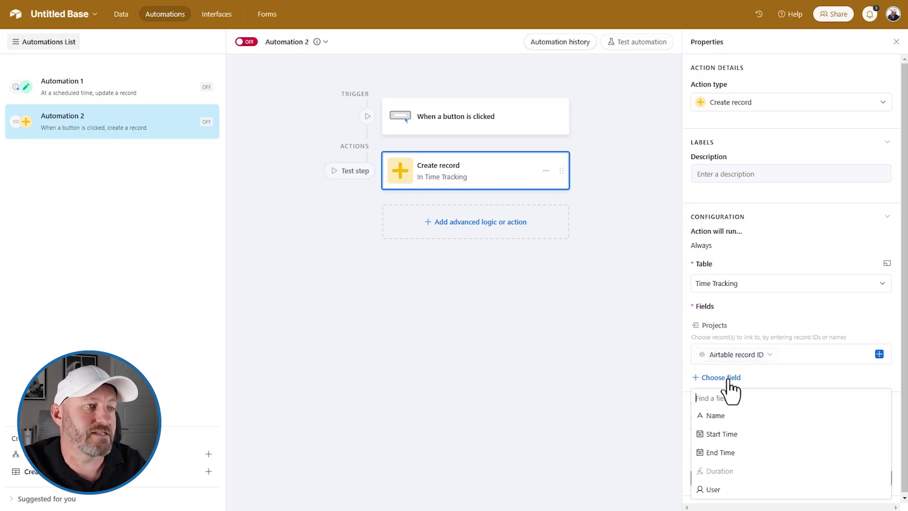
Add Start Time to the record, set to dynamic A specific time > Actual run time
{"action": "left_click", "coordinate": [749, 440]}
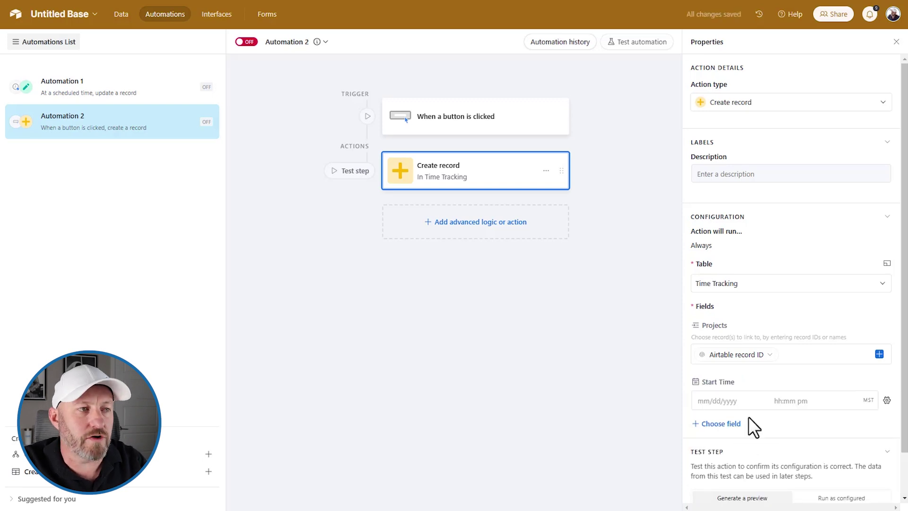
{"action": "left_click", "coordinate": [726, 403]}
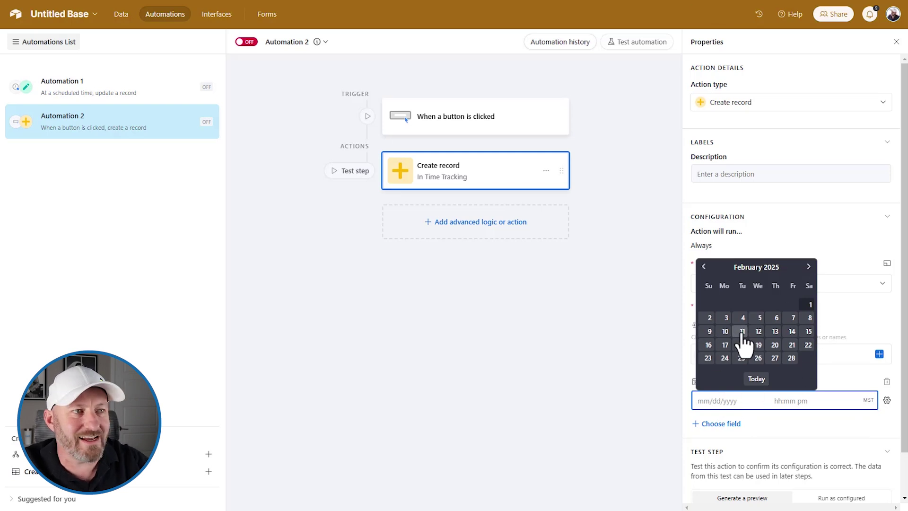
{"action": "left_click", "coordinate": [887, 402]}
{"action": "left_click", "coordinate": [887, 400]}
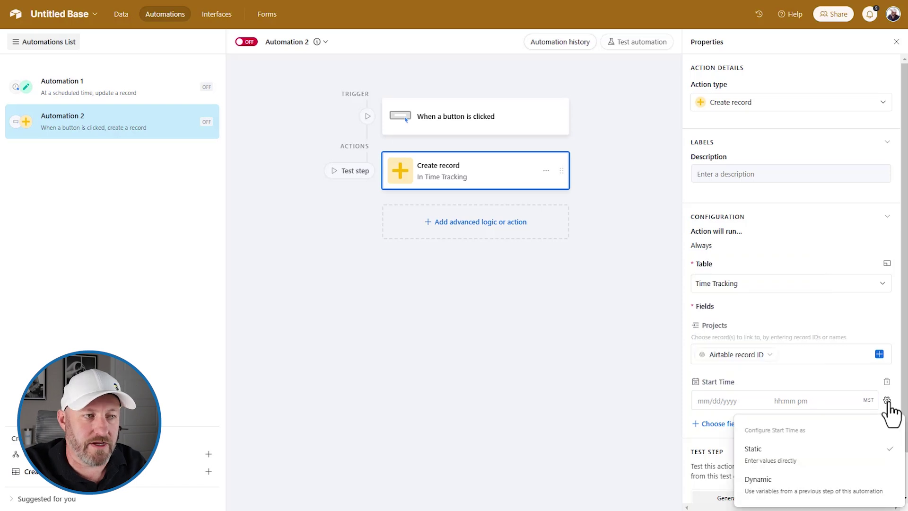
{"action": "left_click", "coordinate": [879, 492]}
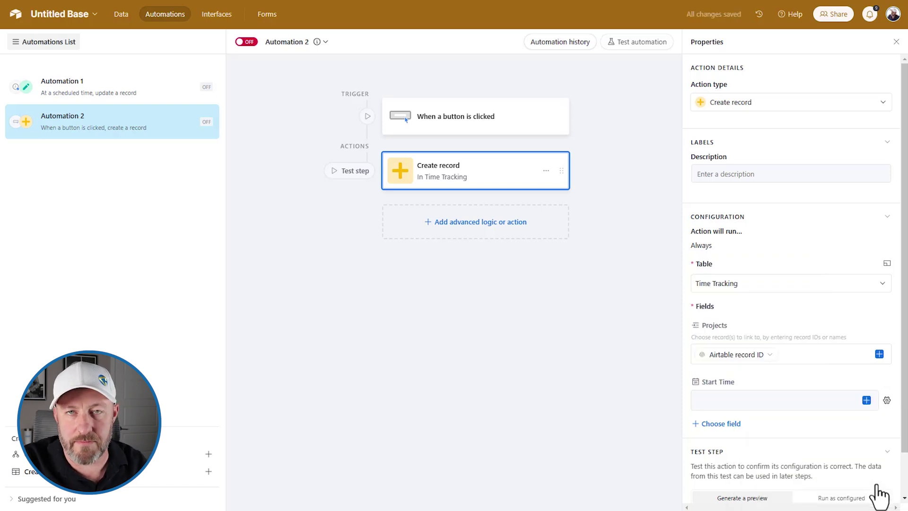
{"action": "left_click", "coordinate": [866, 400]}
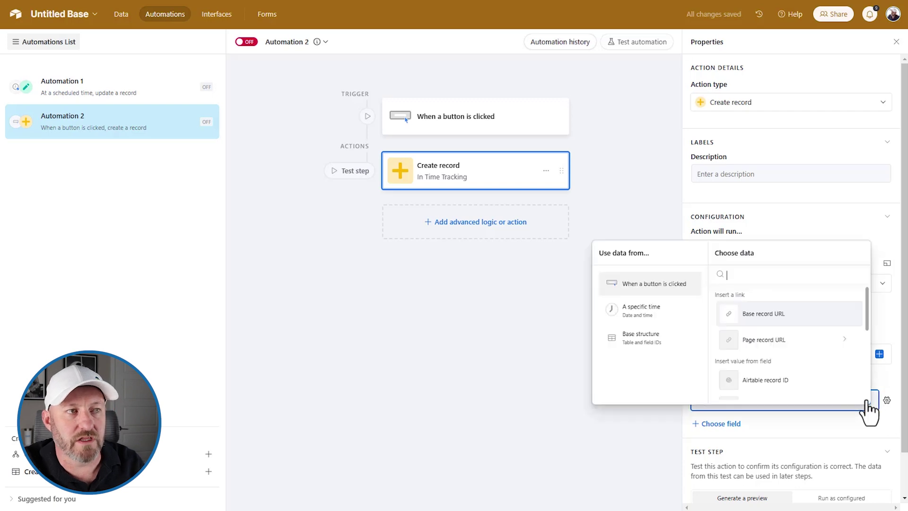
{"action": "left_click", "coordinate": [636, 313]}
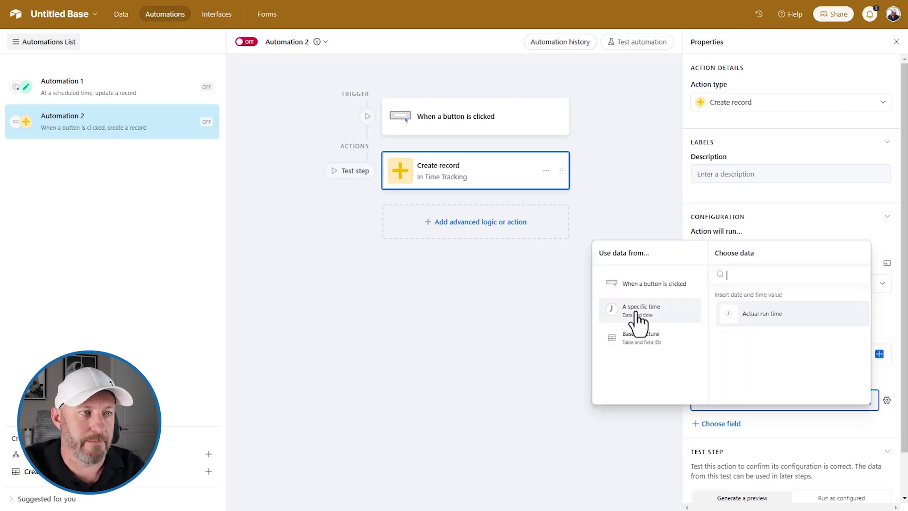
{"action": "left_click", "coordinate": [769, 318]}
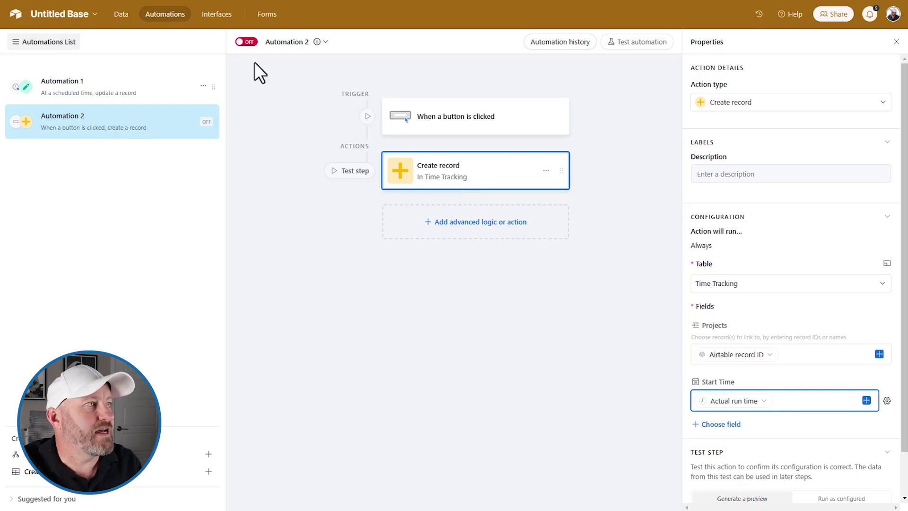
Turn Automation 2 on and publish the interface, dismissing the share prompt
{"action": "left_click", "coordinate": [247, 43]}
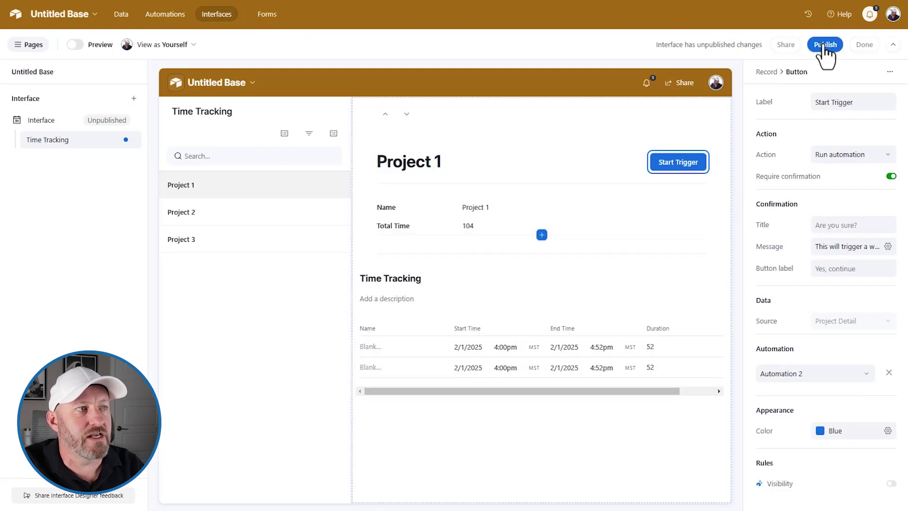
{"action": "left_click", "coordinate": [825, 45]}
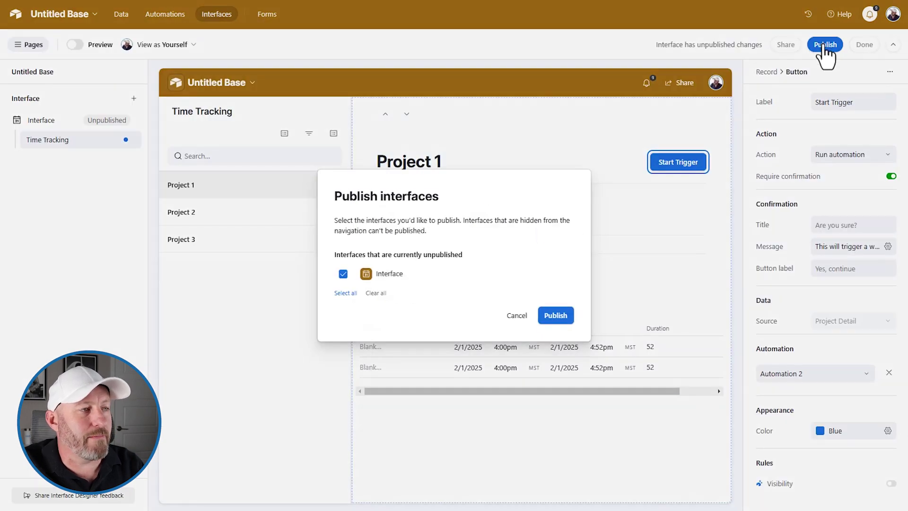
{"action": "left_click", "coordinate": [555, 315]}
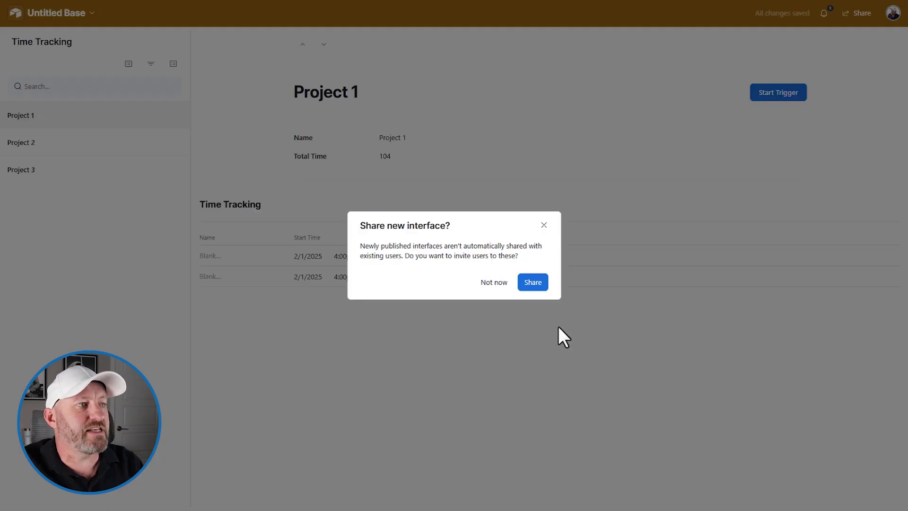
{"action": "left_click", "coordinate": [543, 225]}
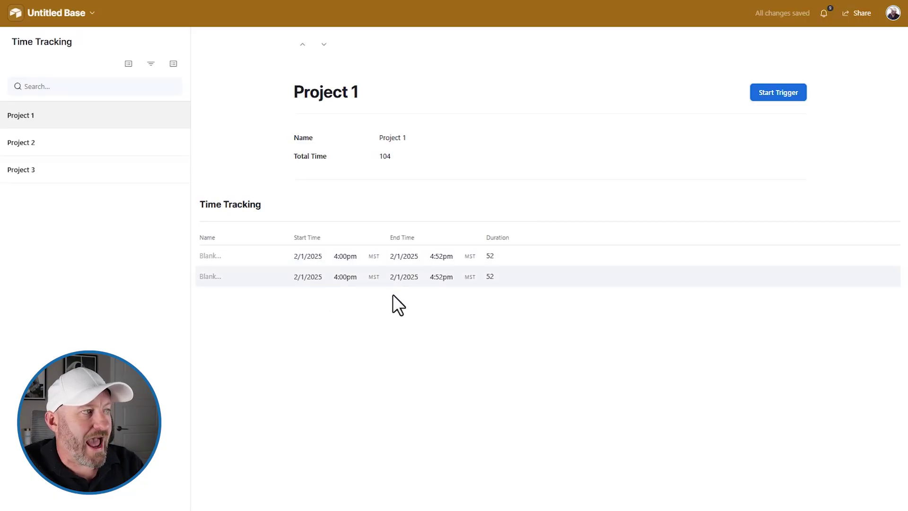
Run Start Trigger on Project 2, creating a time entry starting 2/1/2025 5:03pm
{"action": "left_click", "coordinate": [74, 143]}
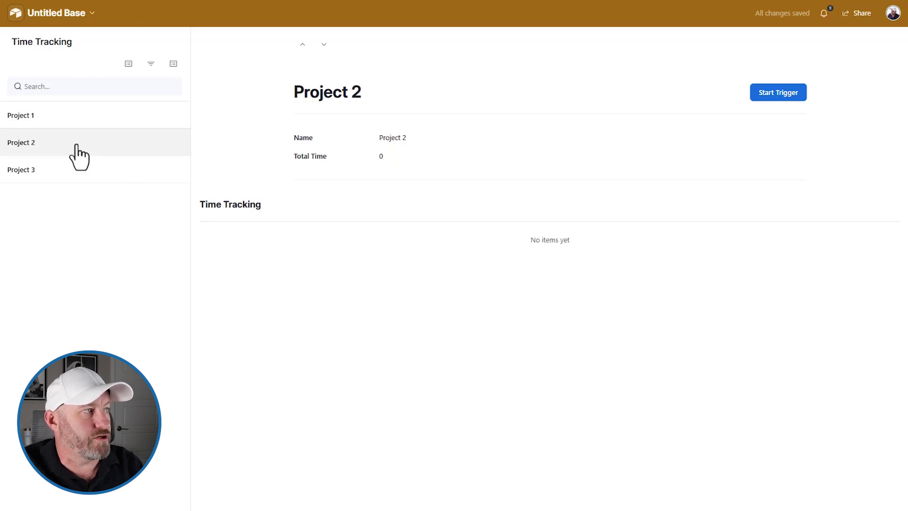
{"action": "left_click", "coordinate": [796, 97]}
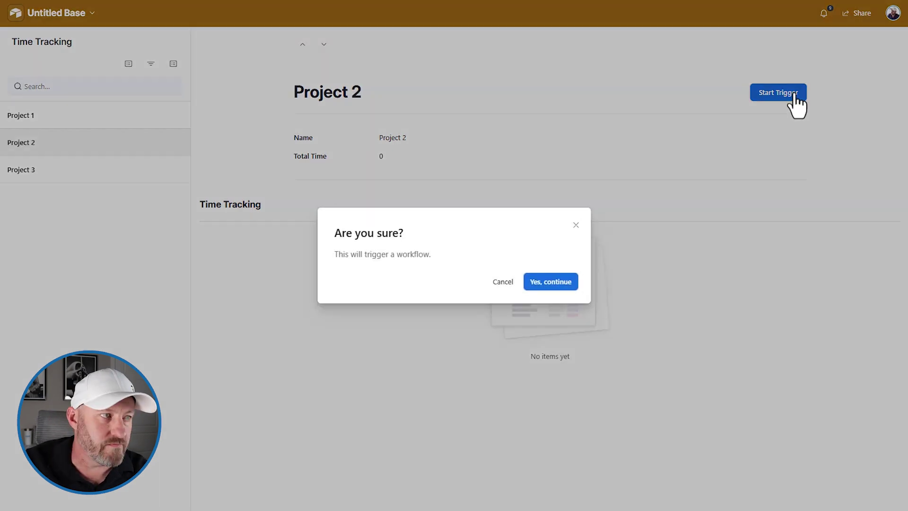
{"action": "left_click", "coordinate": [558, 282]}
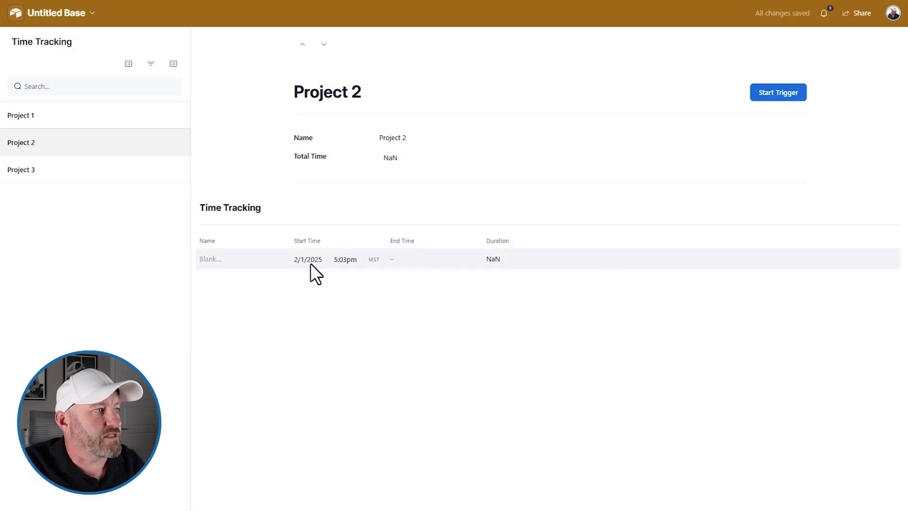
{"action": "double_click", "coordinate": [339, 264]}
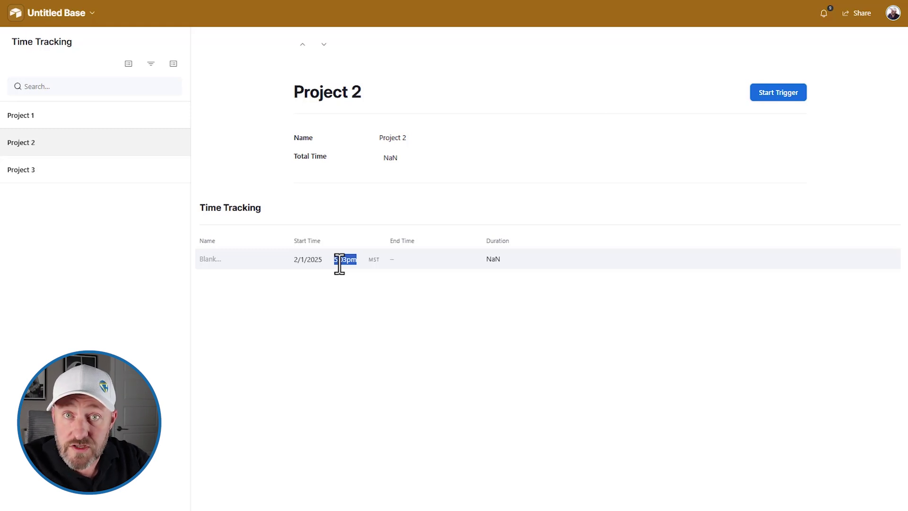
{"action": "left_click", "coordinate": [298, 261]}
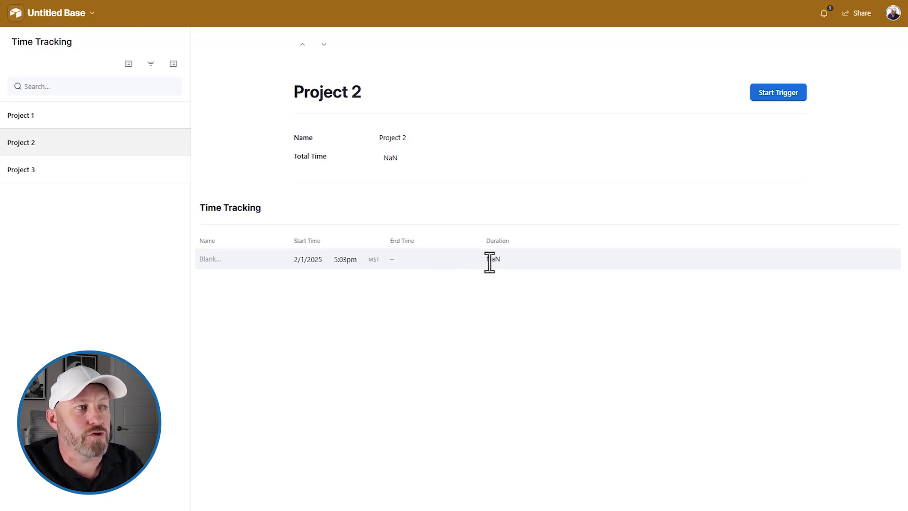
Open Project 1 to show its two 52-minute entries totalling 104
{"action": "left_click", "coordinate": [69, 119]}
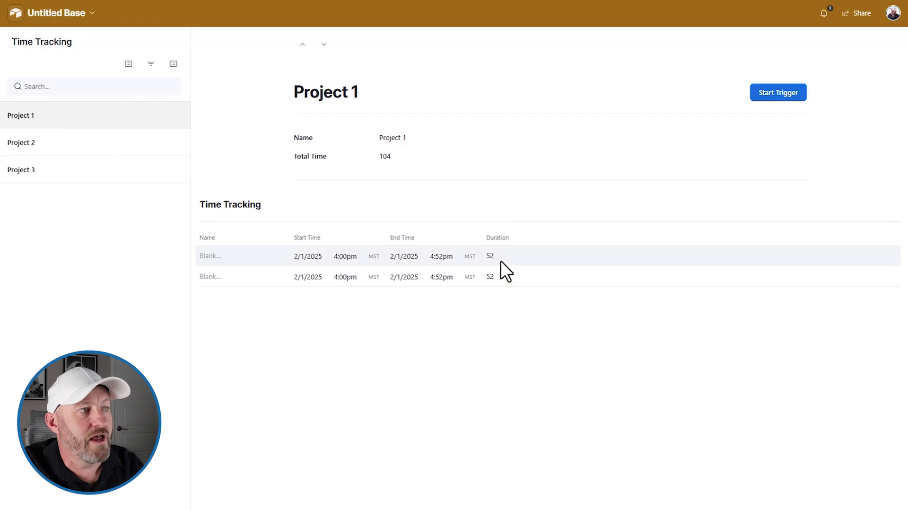